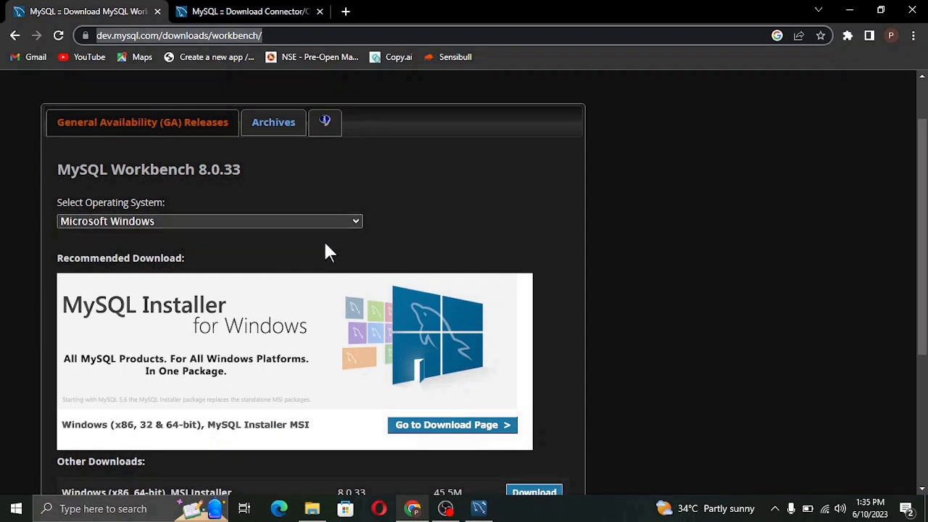
Scroll to the Workbench page's Other Downloads section and open the Windows Start menu.
{"action": "scroll", "coordinate": [328, 251], "scroll_direction": "down", "scroll_amount": 1}
{"action": "scroll", "coordinate": [328, 252], "scroll_direction": "down", "scroll_amount": 1}
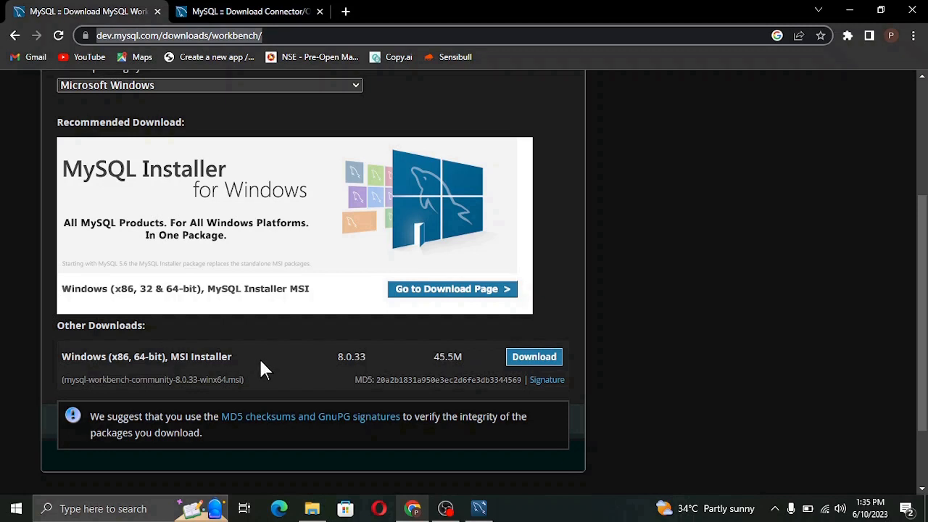
{"action": "left_click", "coordinate": [16, 509]}
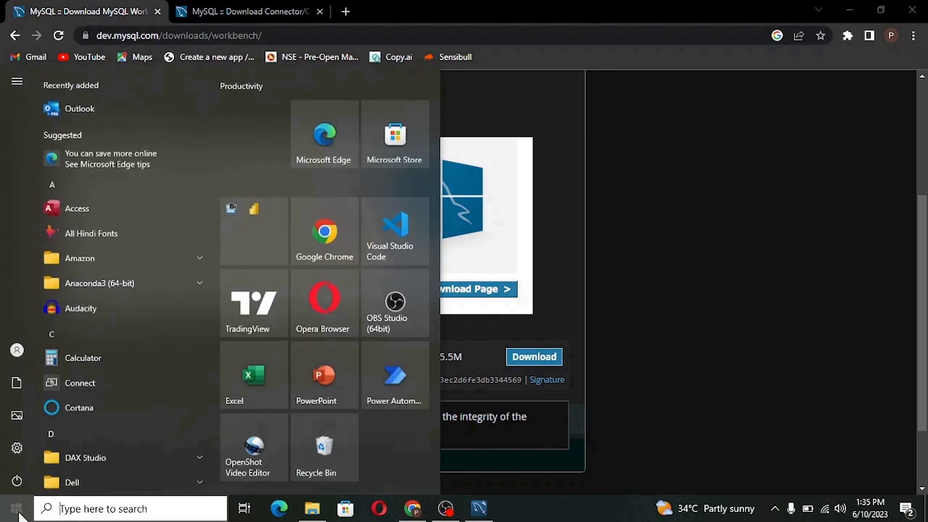
Confirm in Settings > System > About that the PC runs a 64-bit OS, then return to Chrome.
{"action": "left_click", "coordinate": [9, 445]}
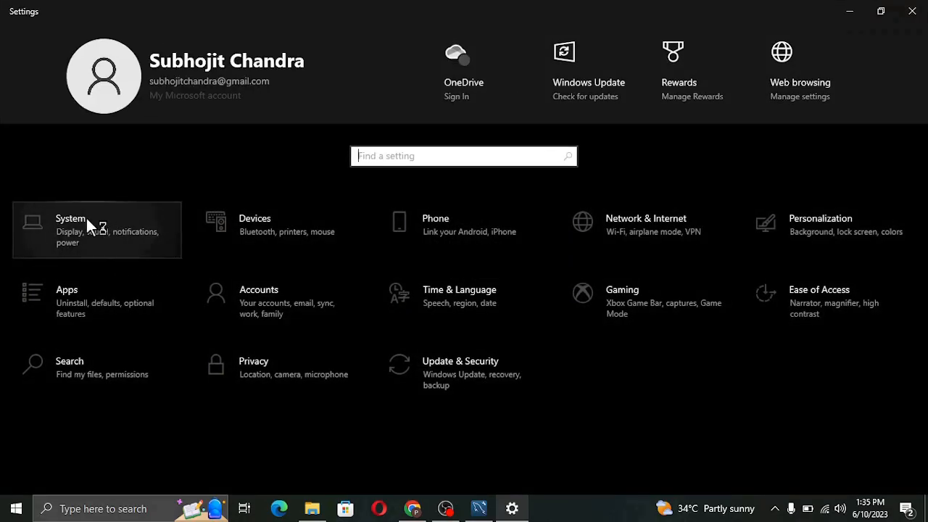
{"action": "left_click", "coordinate": [84, 217]}
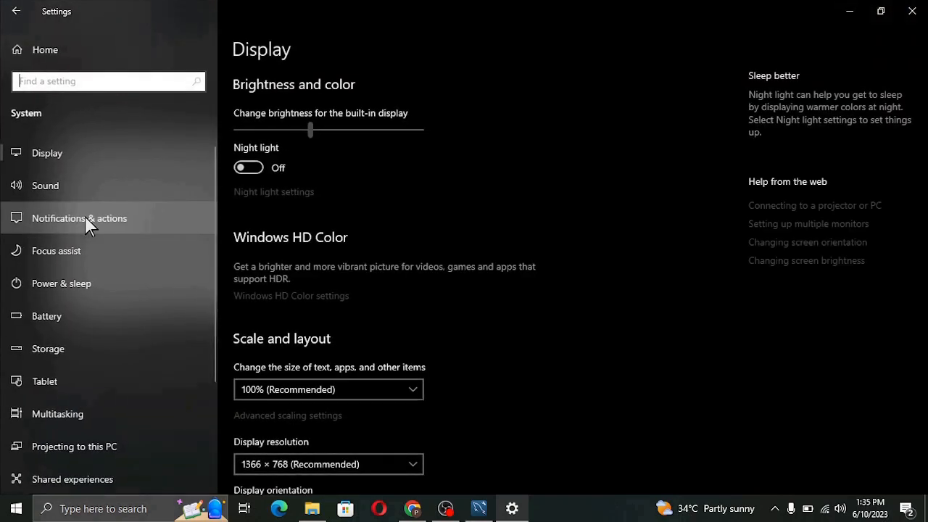
{"action": "scroll", "coordinate": [140, 294], "scroll_direction": "down", "scroll_amount": 1}
{"action": "scroll", "coordinate": [143, 299], "scroll_direction": "down", "scroll_amount": 2}
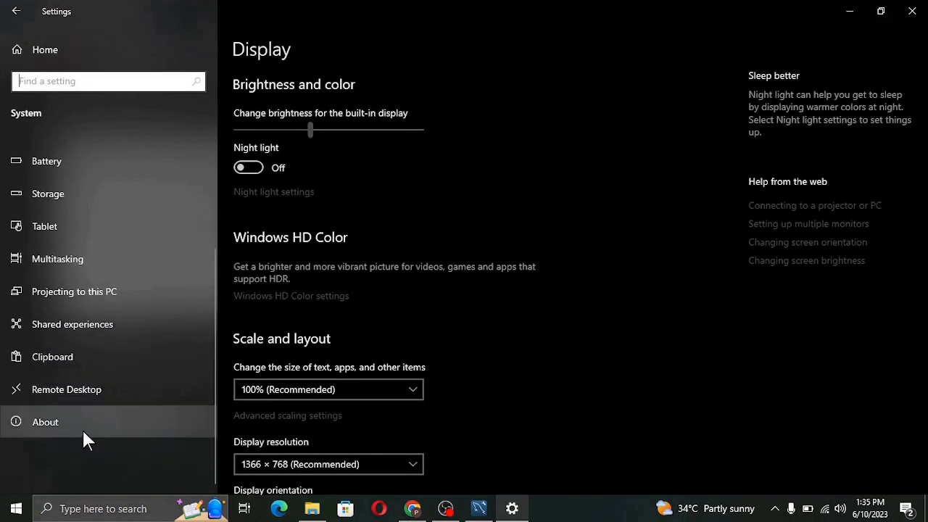
{"action": "left_click", "coordinate": [82, 433]}
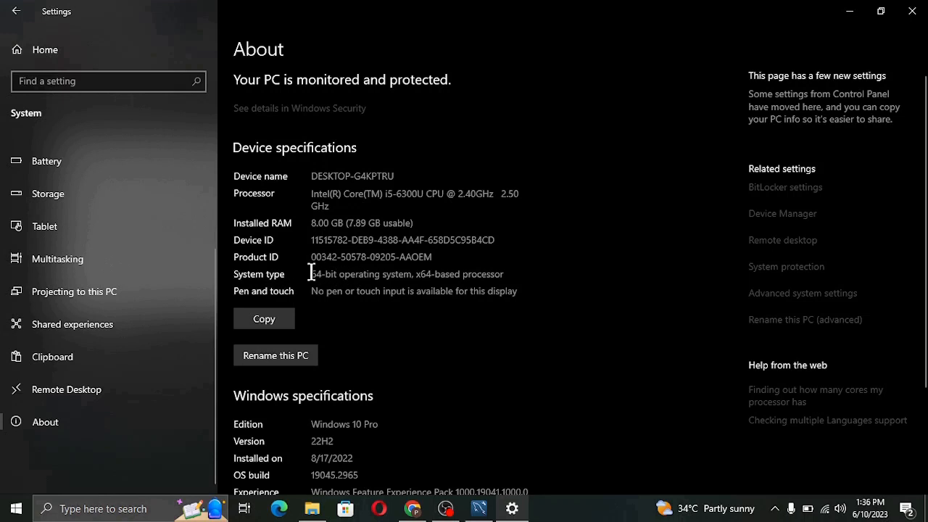
{"action": "left_click_drag", "start_coordinate": [311, 274], "coordinate": [411, 275]}
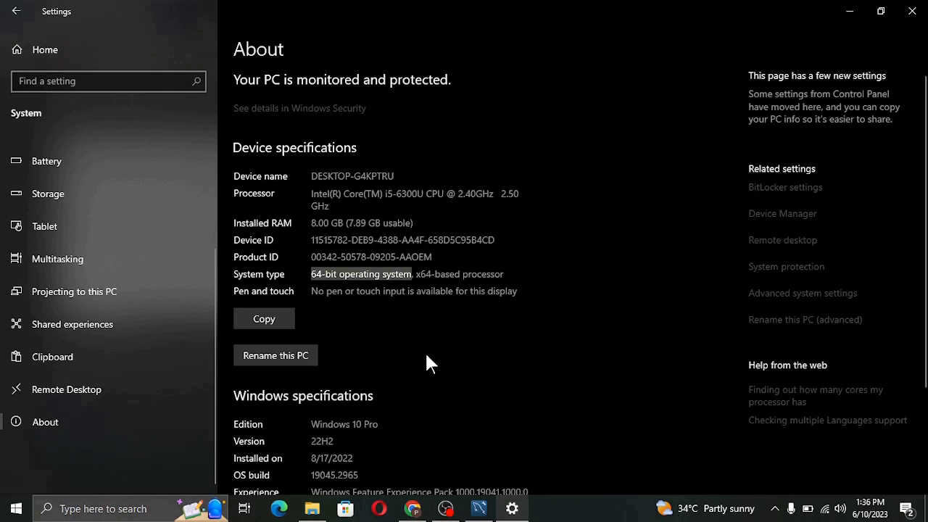
{"action": "left_click", "coordinate": [412, 508]}
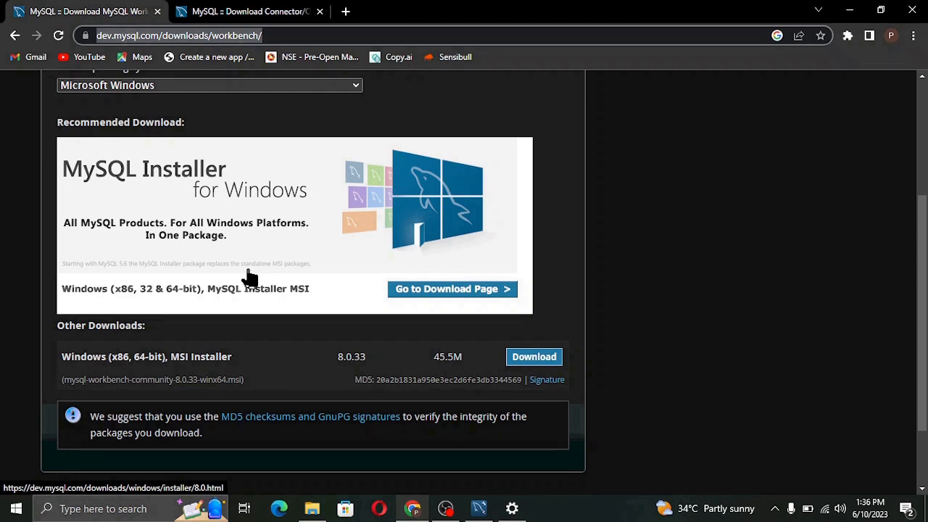
Switch to the Connector/ODBC 8.0.33 tab and scroll to its Windows MSI and ZIP downloads.
{"action": "left_click", "coordinate": [248, 14]}
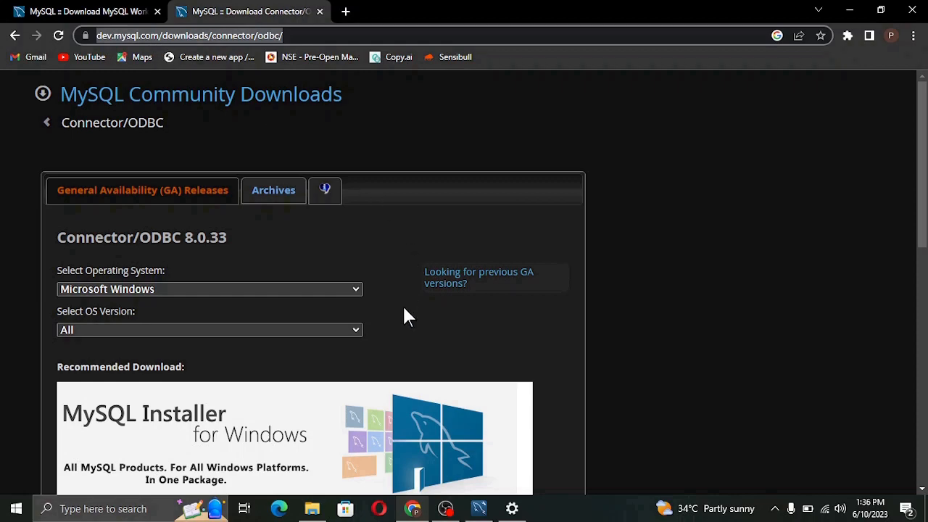
{"action": "scroll", "coordinate": [403, 309], "scroll_direction": "down", "scroll_amount": 4}
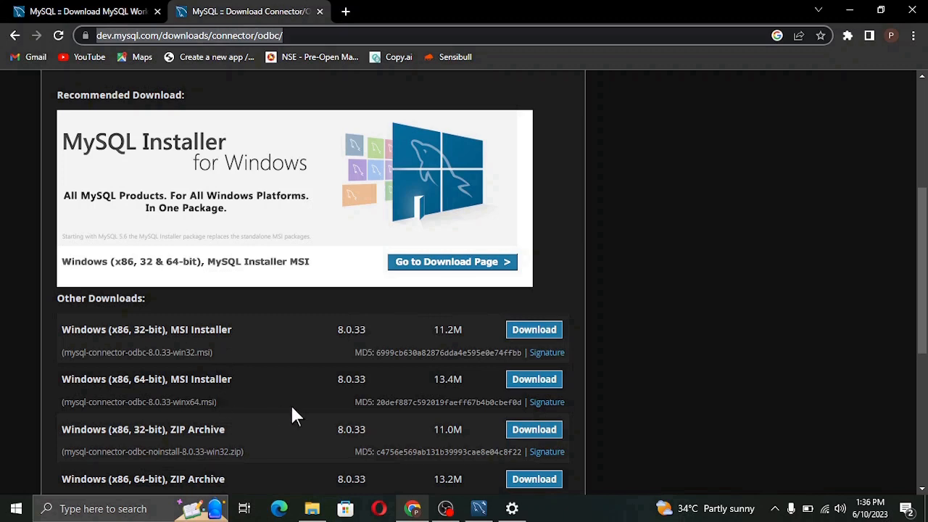
{"action": "scroll", "coordinate": [294, 414], "scroll_direction": "down", "scroll_amount": 1}
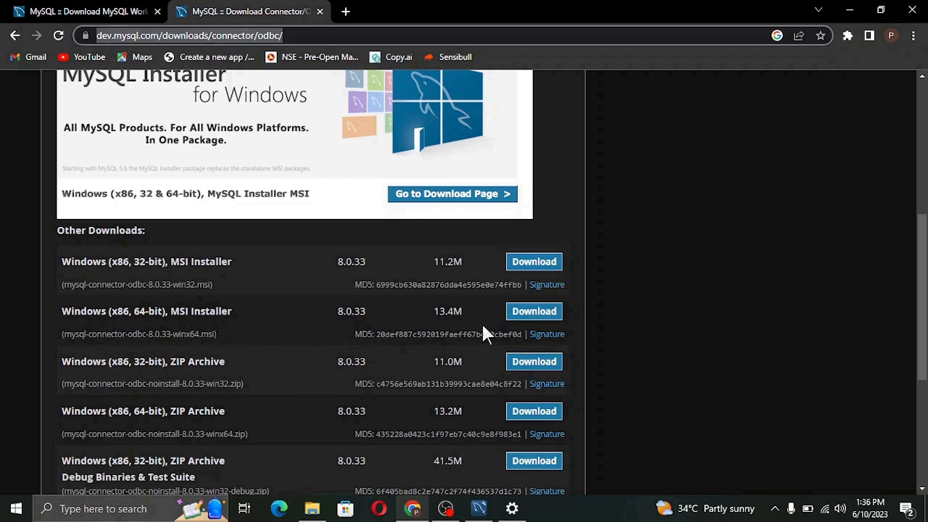
In MySQL Workbench, browse the sys and swachalan schemas and bring up the Navigator's schema options.
{"action": "left_click", "coordinate": [480, 518]}
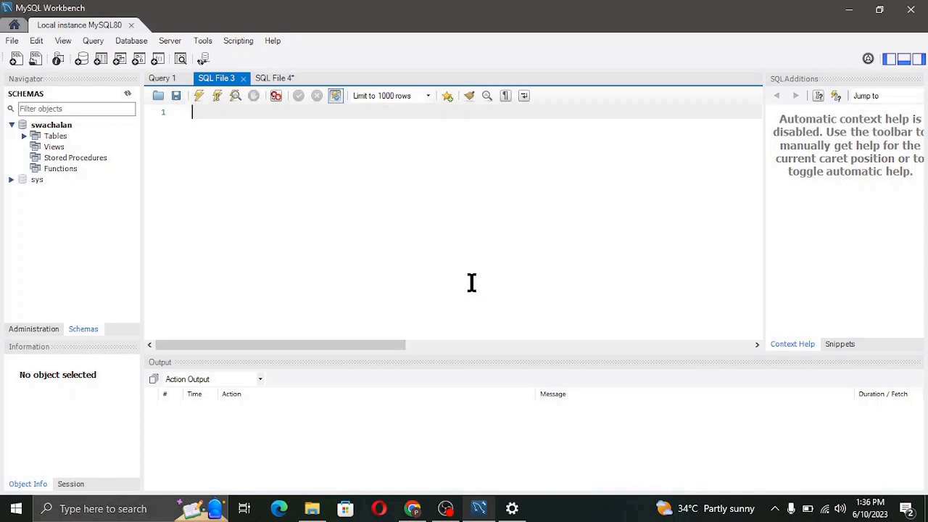
{"action": "left_click", "coordinate": [37, 179]}
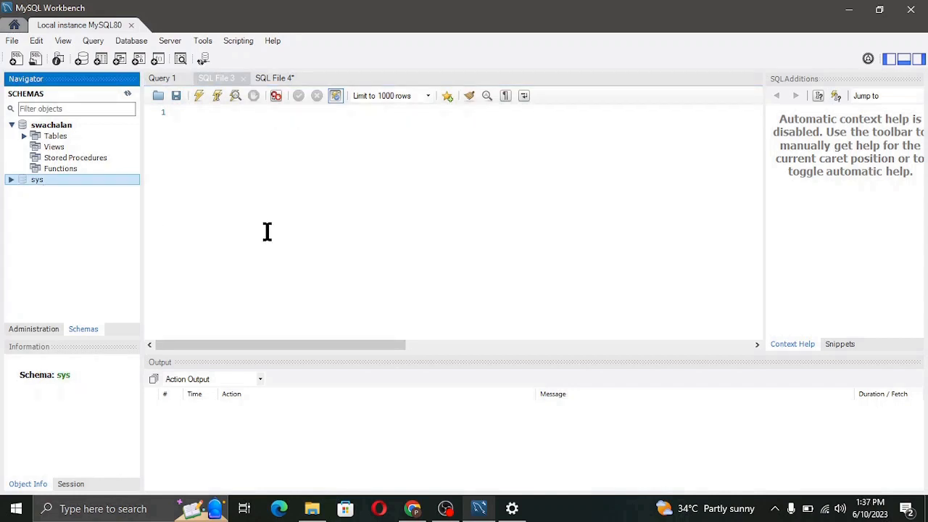
{"action": "left_click", "coordinate": [71, 122]}
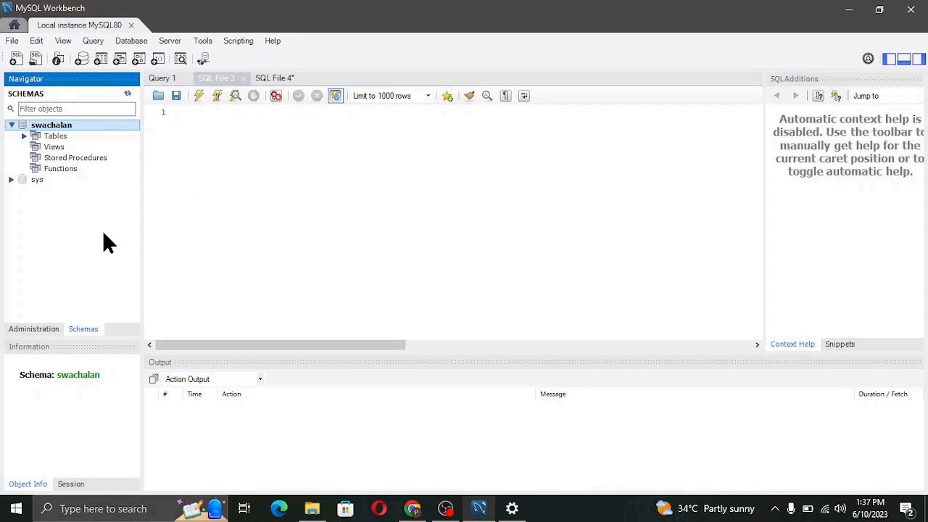
{"action": "right_click", "coordinate": [84, 236]}
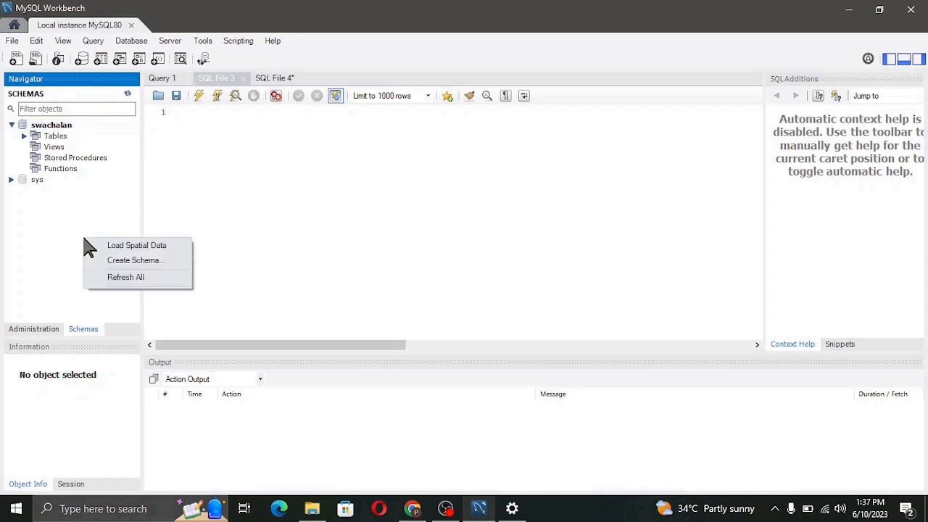
Create a schema named trial_schema and apply its CREATE SCHEMA script.
{"action": "left_click", "coordinate": [134, 261]}
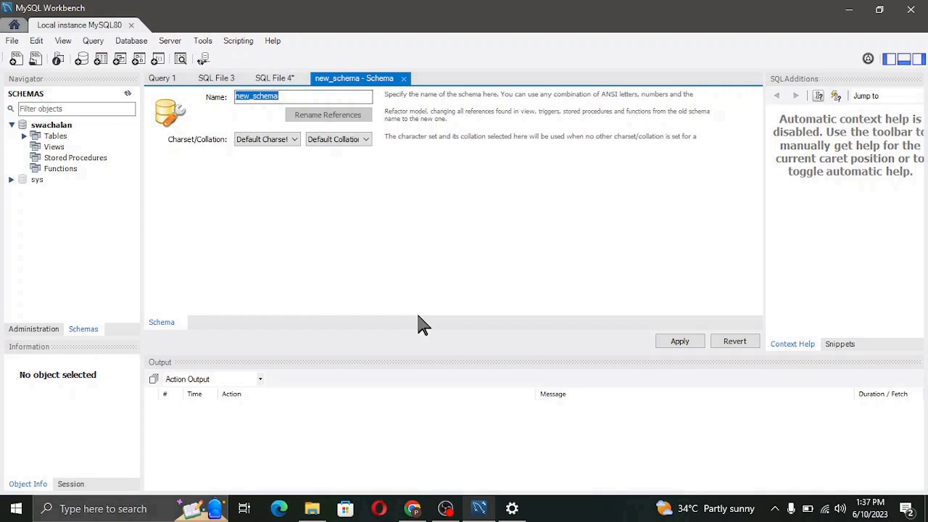
{"action": "type", "text": "tria"}
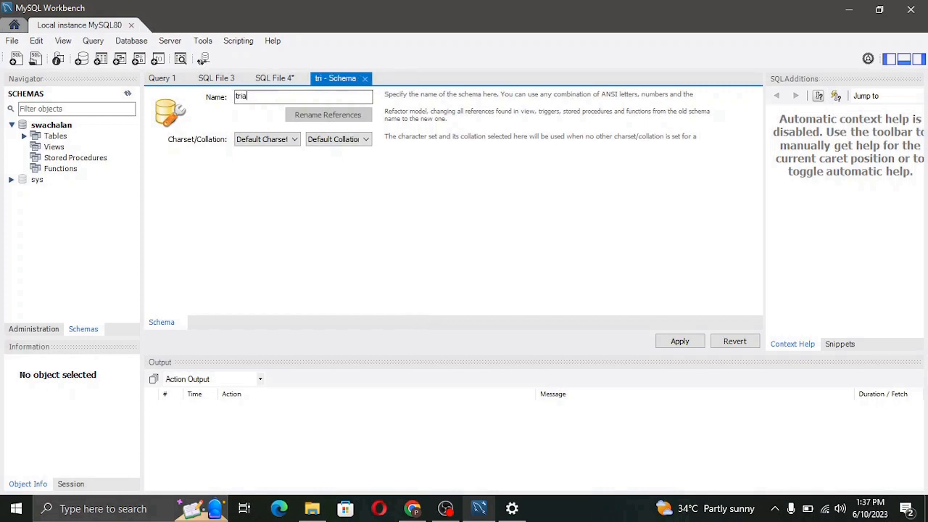
{"action": "type", "text": "l_schema"}
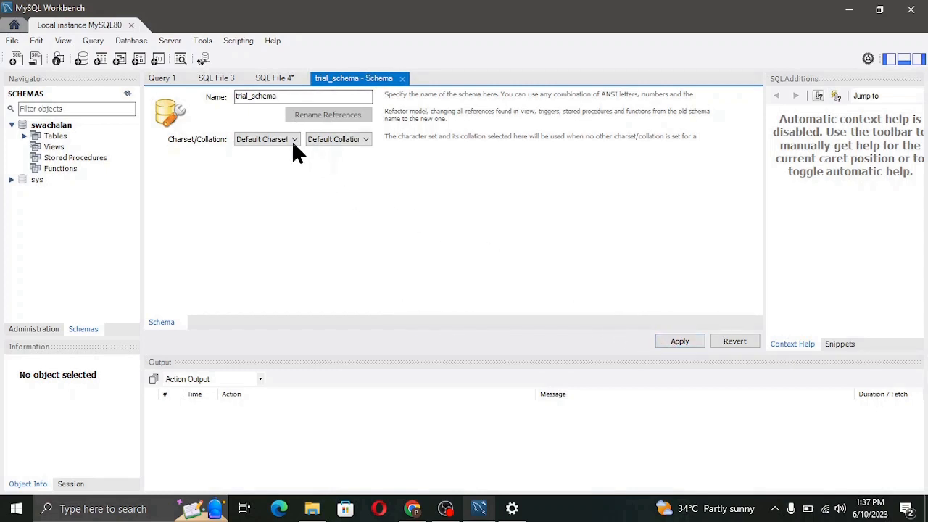
{"action": "left_click", "coordinate": [681, 347]}
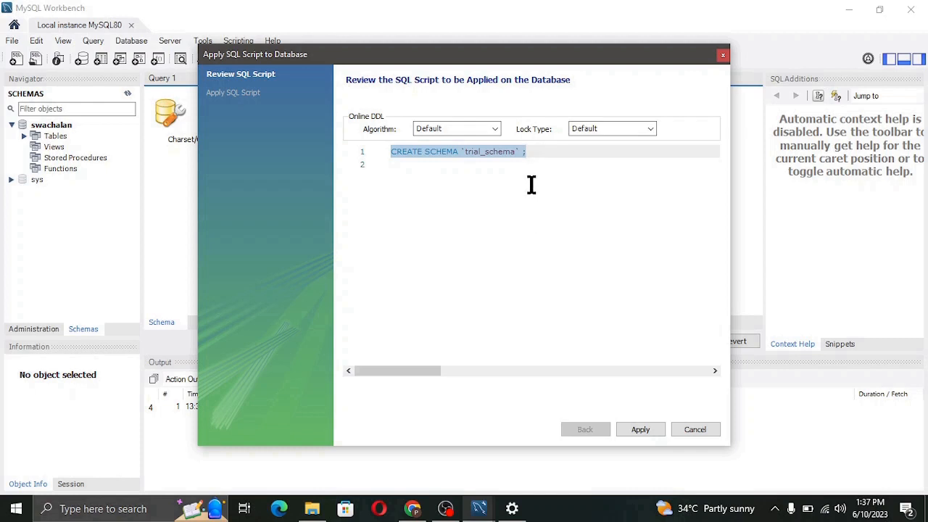
{"action": "left_click", "coordinate": [641, 431]}
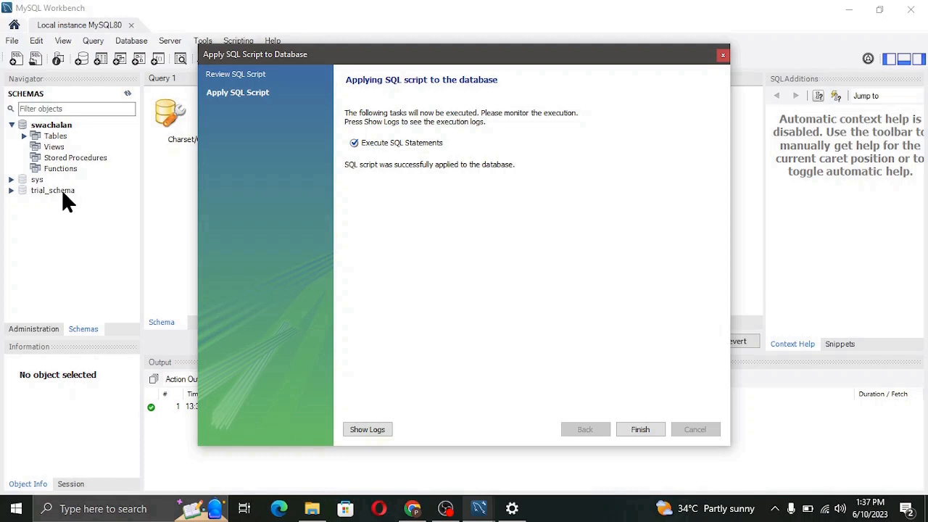
Close the apply window and expand trial_schema to see its Tables, Views, Stored Procedures and Functions.
{"action": "left_click", "coordinate": [636, 429]}
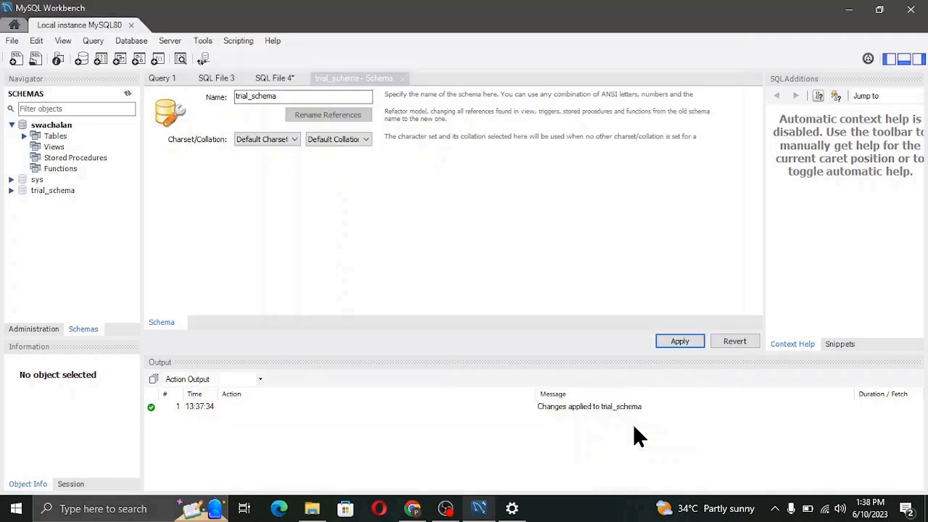
{"action": "left_click", "coordinate": [11, 191]}
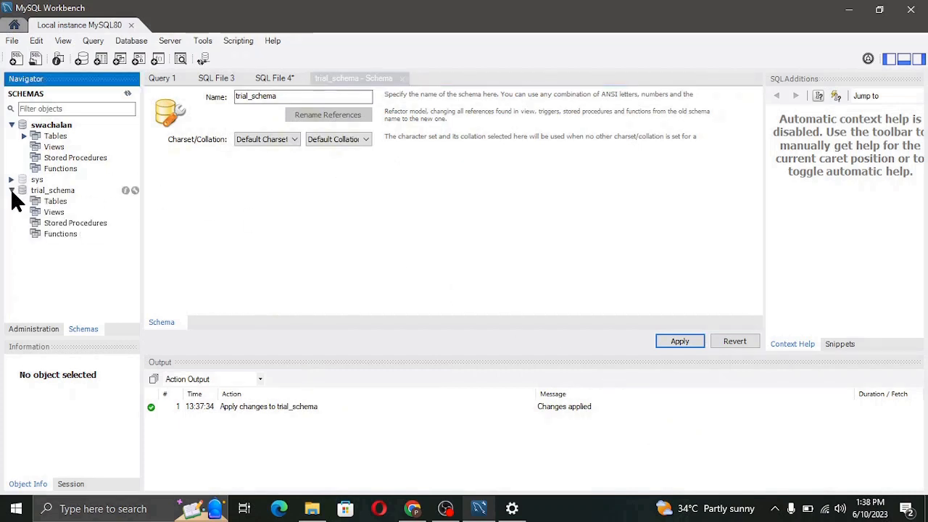
{"action": "left_click", "coordinate": [59, 204]}
{"action": "left_click", "coordinate": [61, 215]}
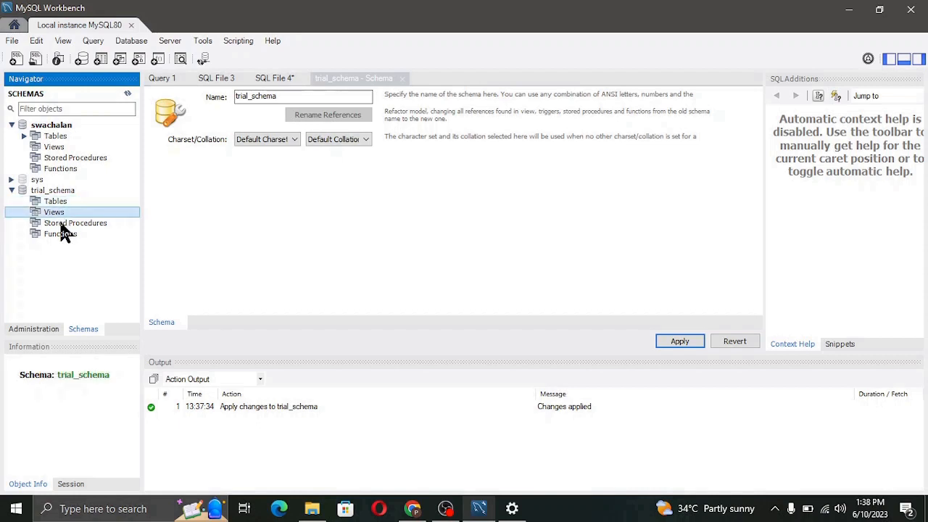
{"action": "left_click", "coordinate": [62, 224]}
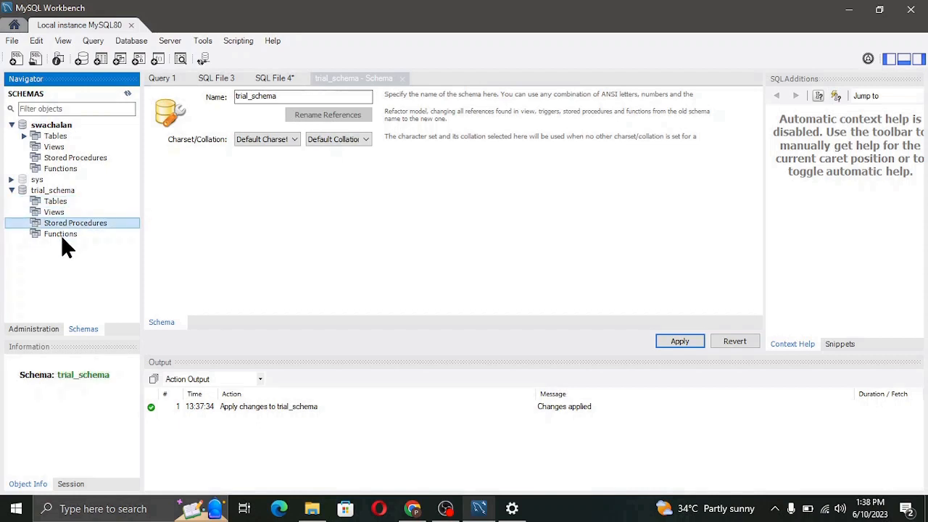
{"action": "left_click", "coordinate": [61, 238]}
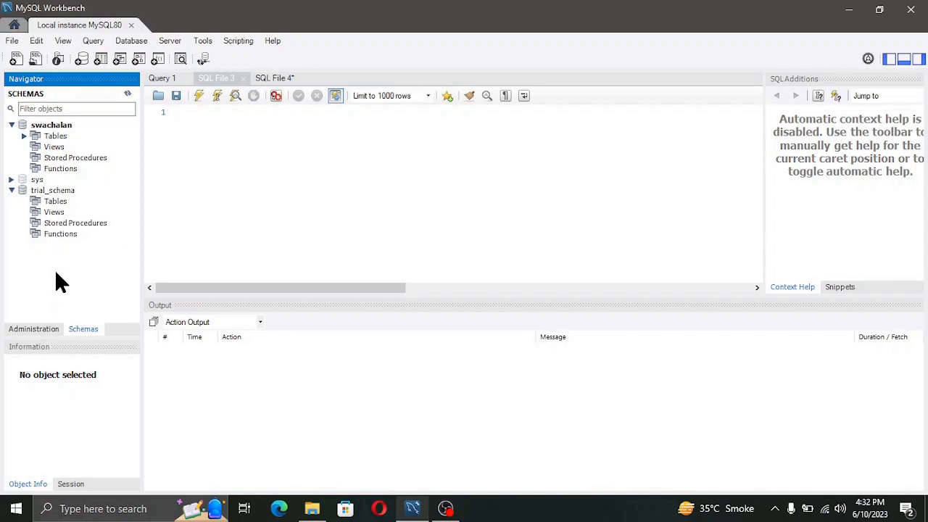
Start a Table Data Import into trial_schema, creating a new table named trail_data.
{"action": "right_click", "coordinate": [56, 204]}
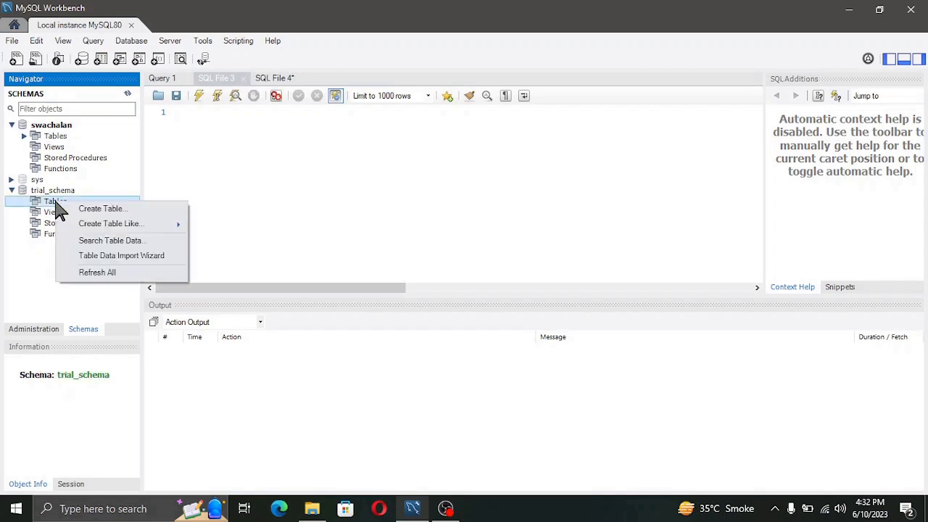
{"action": "left_click", "coordinate": [125, 258]}
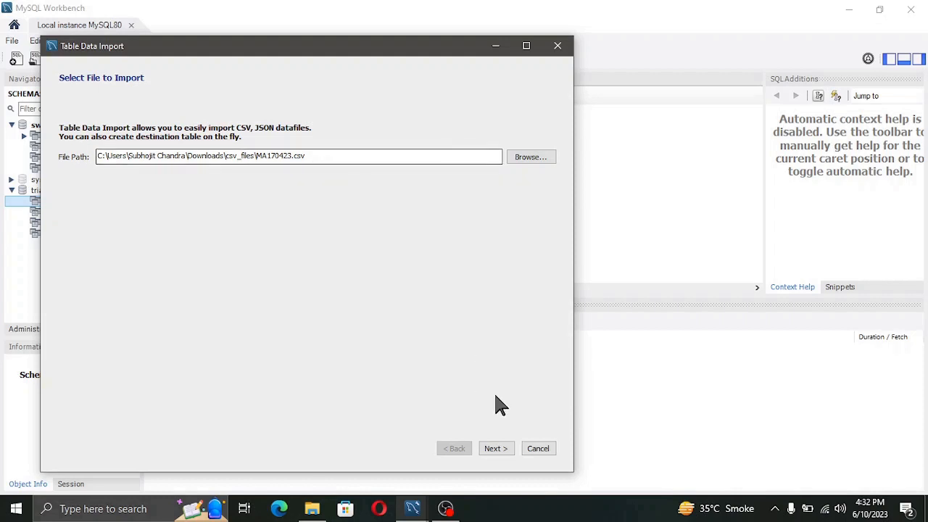
{"action": "left_click", "coordinate": [505, 453]}
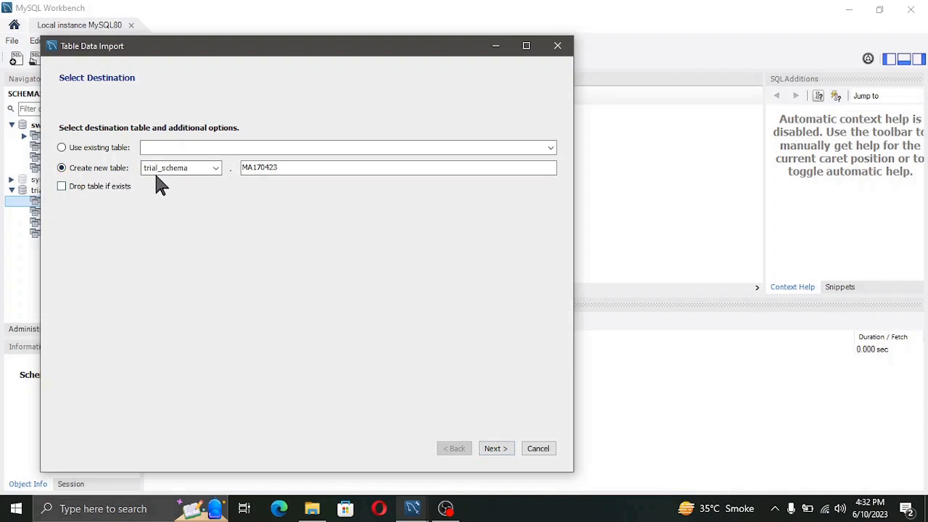
{"action": "double_click", "coordinate": [249, 174]}
{"action": "type", "text": "trail"}
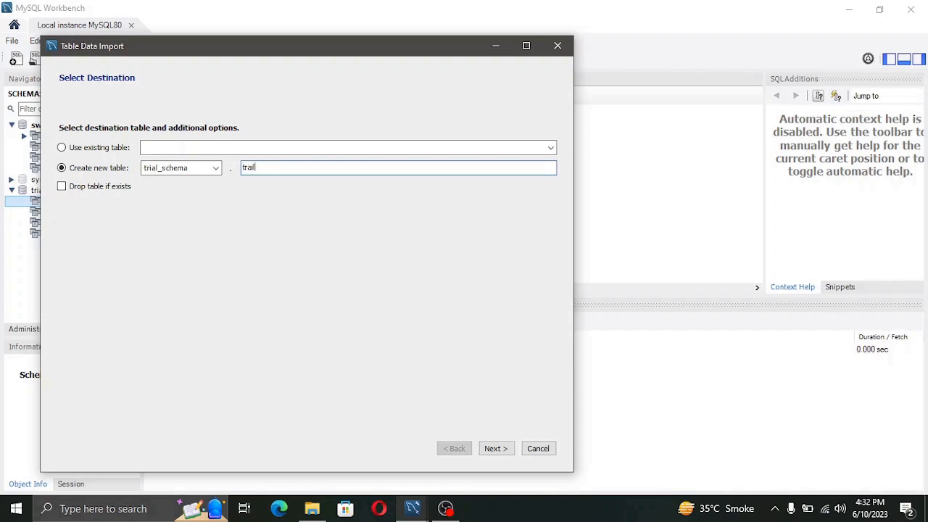
{"action": "type", "text": "_data"}
{"action": "left_click", "coordinate": [496, 449]}
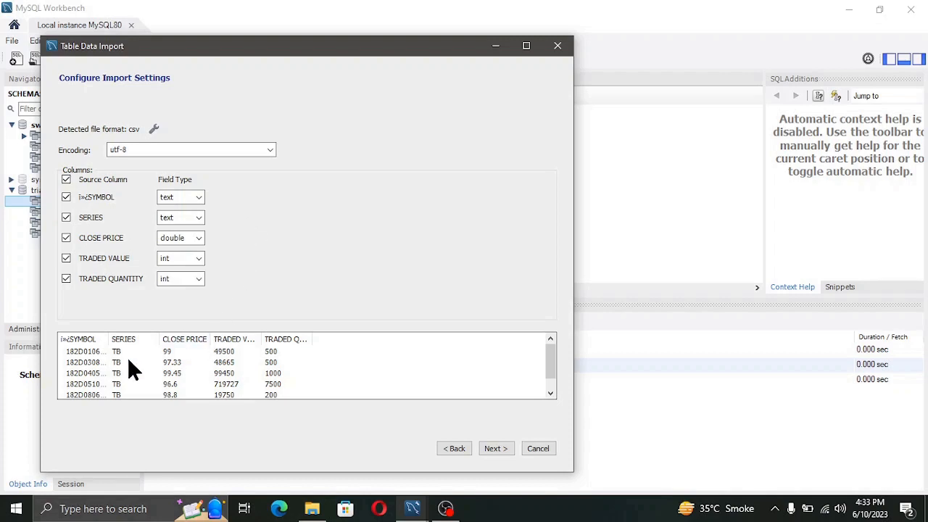
Accept the column types and import MA170423.csv, loading 2307 records into trail_data.
{"action": "scroll", "coordinate": [218, 376], "scroll_direction": "down", "scroll_amount": 1}
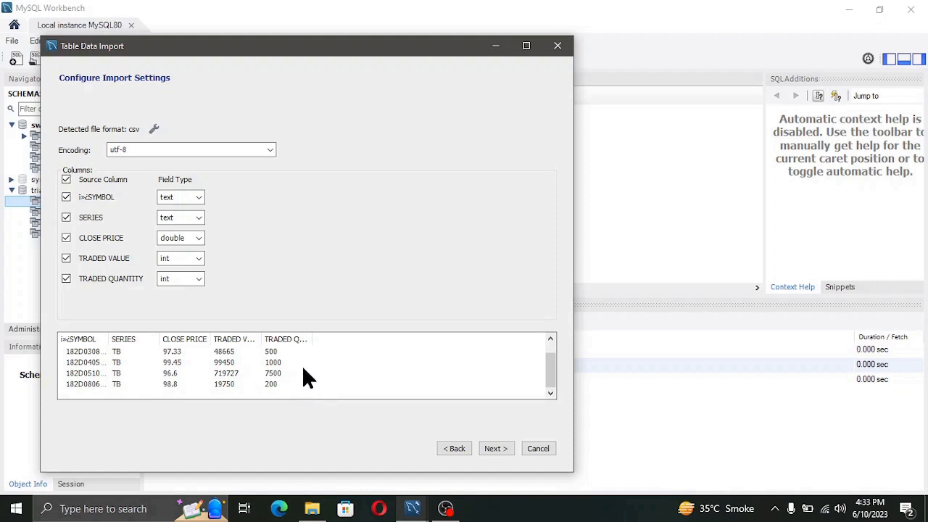
{"action": "left_click", "coordinate": [502, 450]}
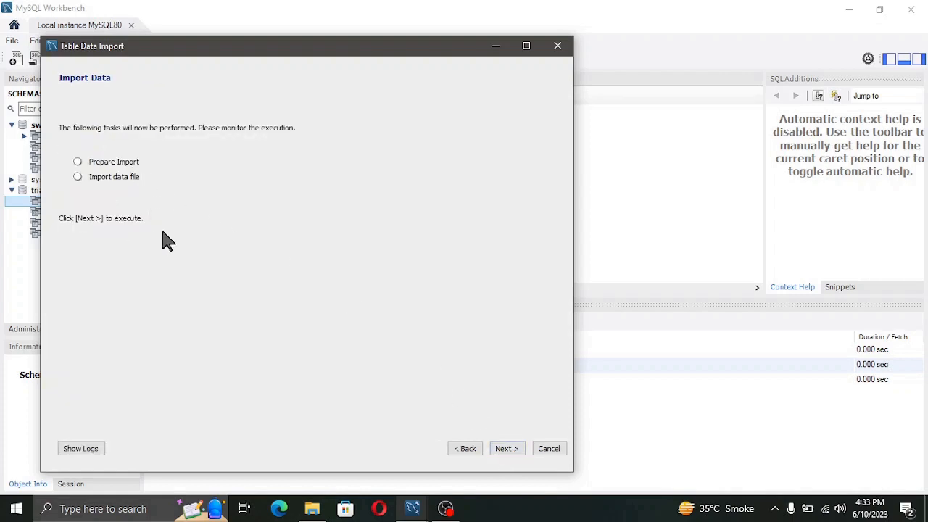
{"action": "left_click", "coordinate": [507, 450]}
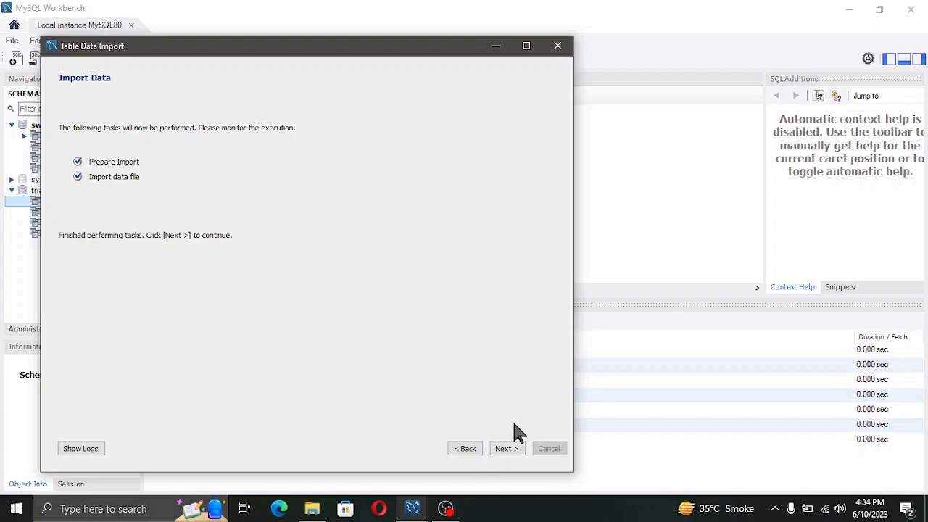
{"action": "left_click", "coordinate": [505, 448]}
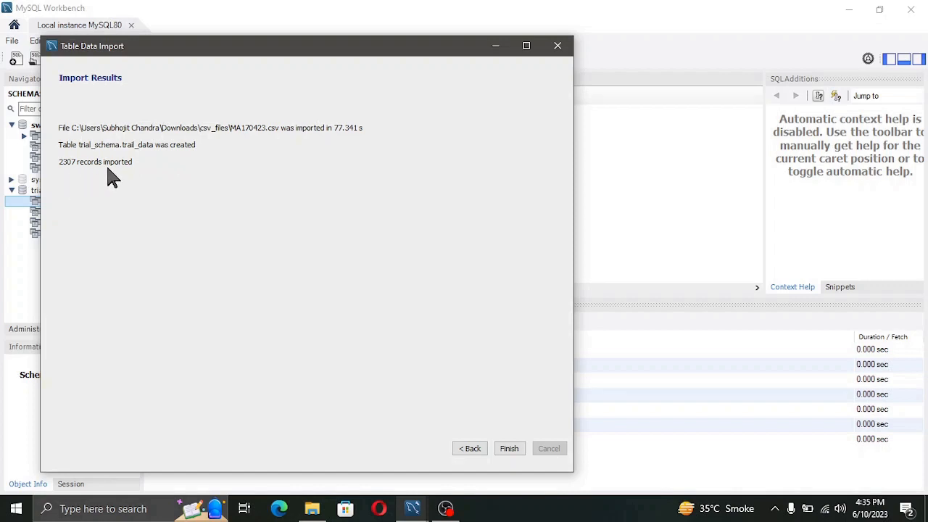
Close the import wizard, refresh trial_schema's tables, and view trail_data's columns.
{"action": "left_click", "coordinate": [508, 447]}
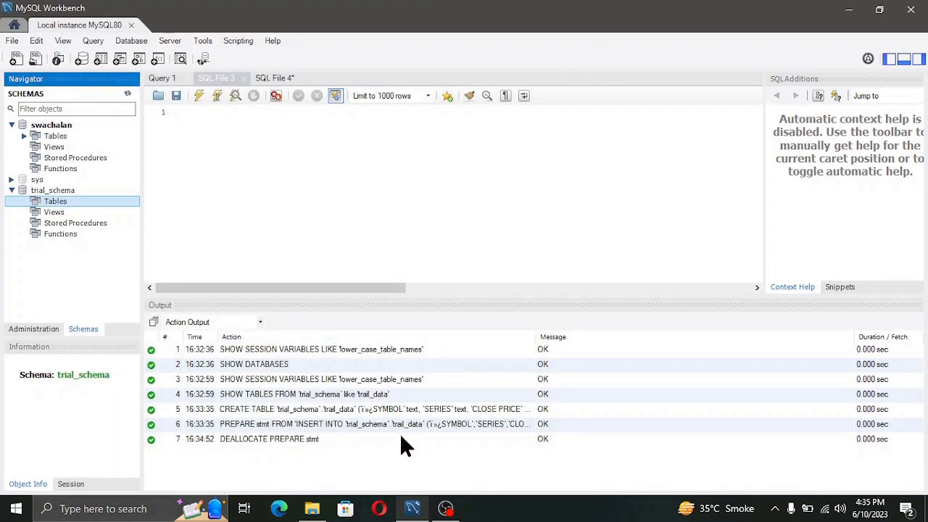
{"action": "right_click", "coordinate": [65, 212]}
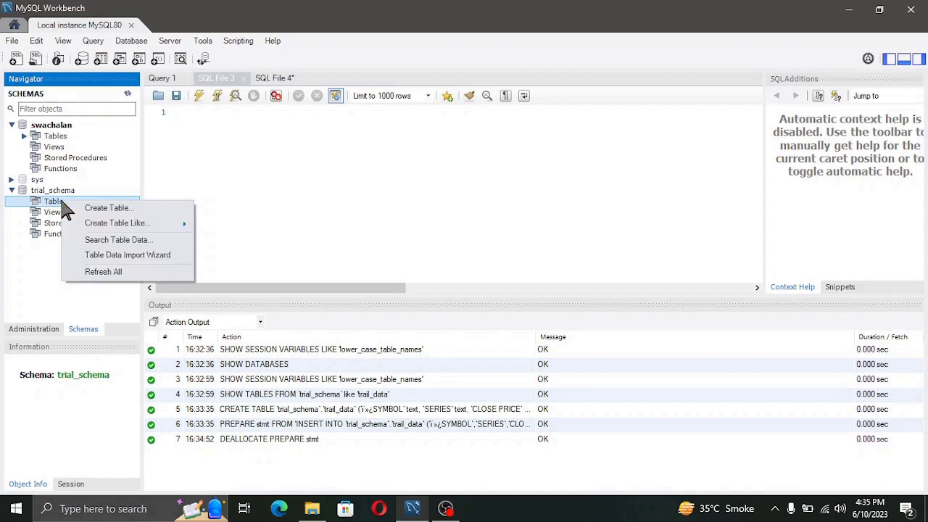
{"action": "left_click", "coordinate": [120, 273]}
{"action": "left_click", "coordinate": [73, 211]}
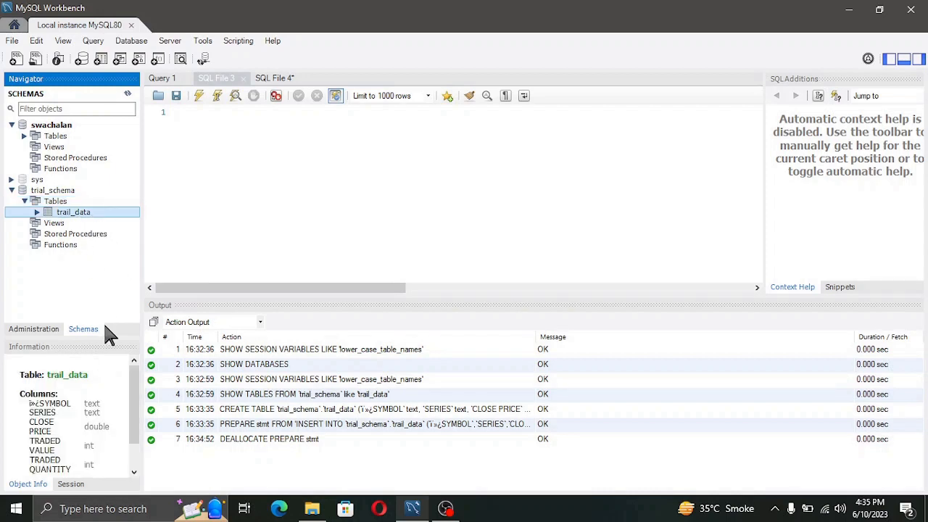
{"action": "scroll", "coordinate": [58, 406], "scroll_direction": "down", "scroll_amount": 2}
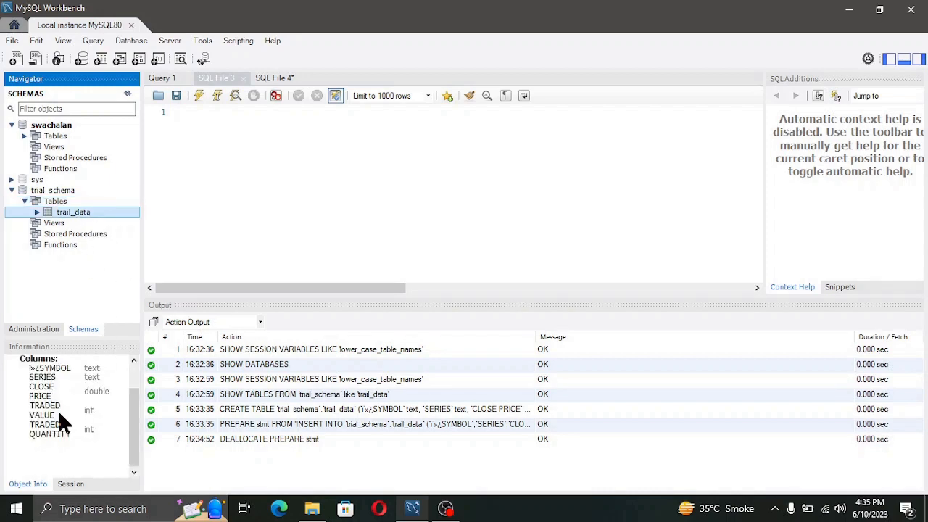
{"action": "scroll", "coordinate": [63, 411], "scroll_direction": "up", "scroll_amount": 2}
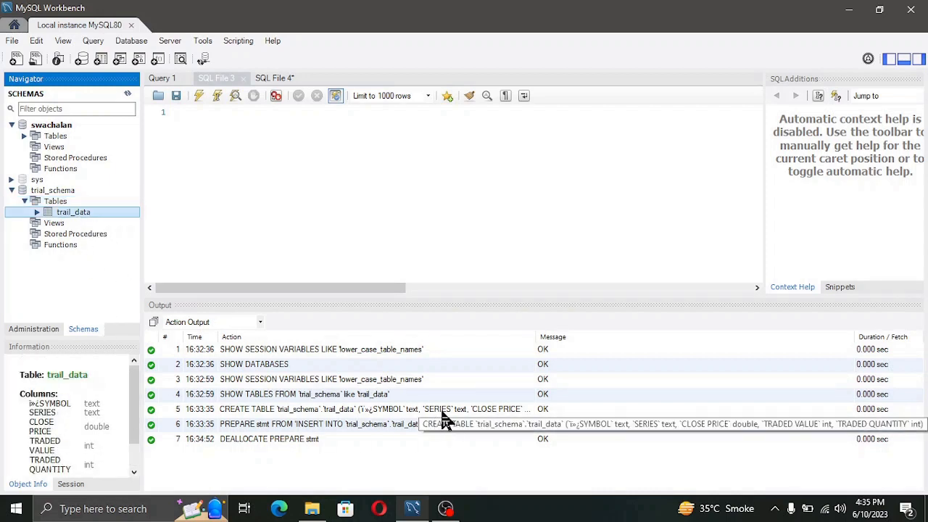
{"action": "left_click", "coordinate": [242, 366]}
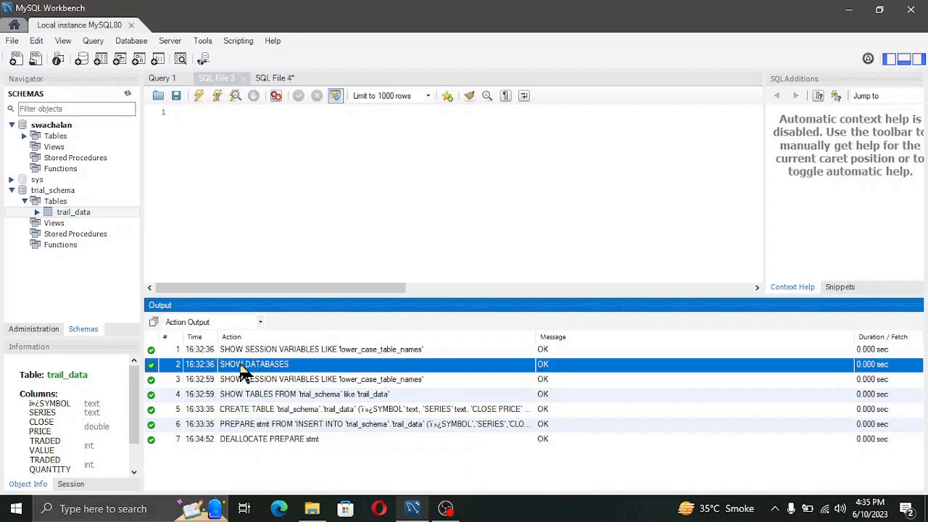
Clear all entries from the Output panel's action log.
{"action": "right_click", "coordinate": [328, 382]}
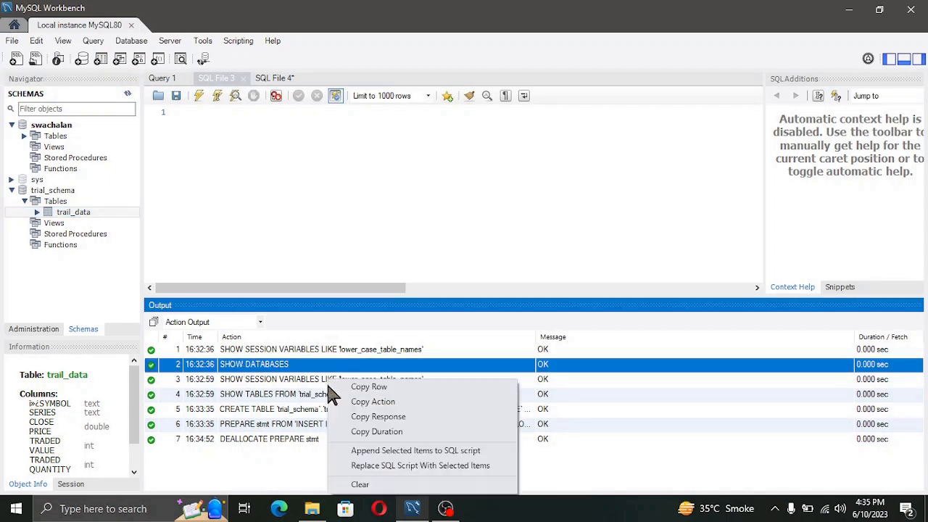
{"action": "left_click", "coordinate": [360, 484]}
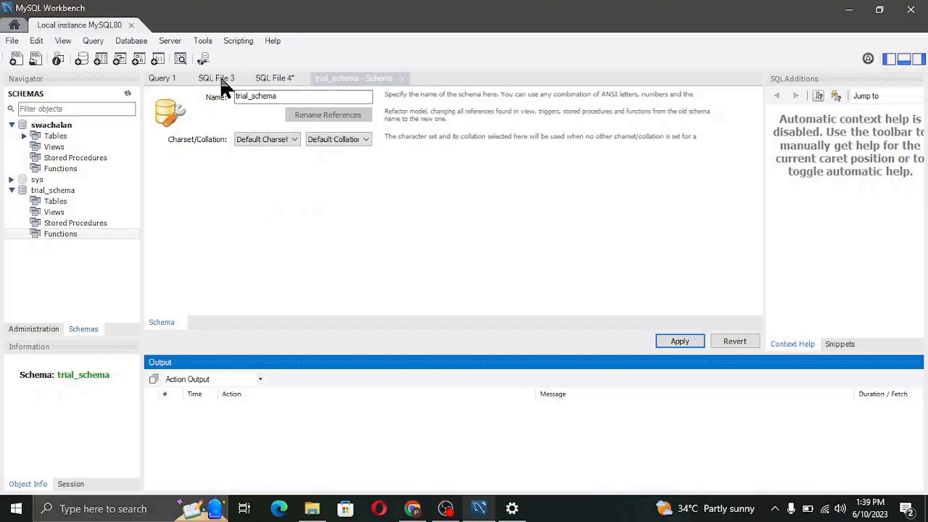
Switch to SQL File 4 and inspect the CREATE USER statement's user, localhost host and password.
{"action": "left_click", "coordinate": [281, 80]}
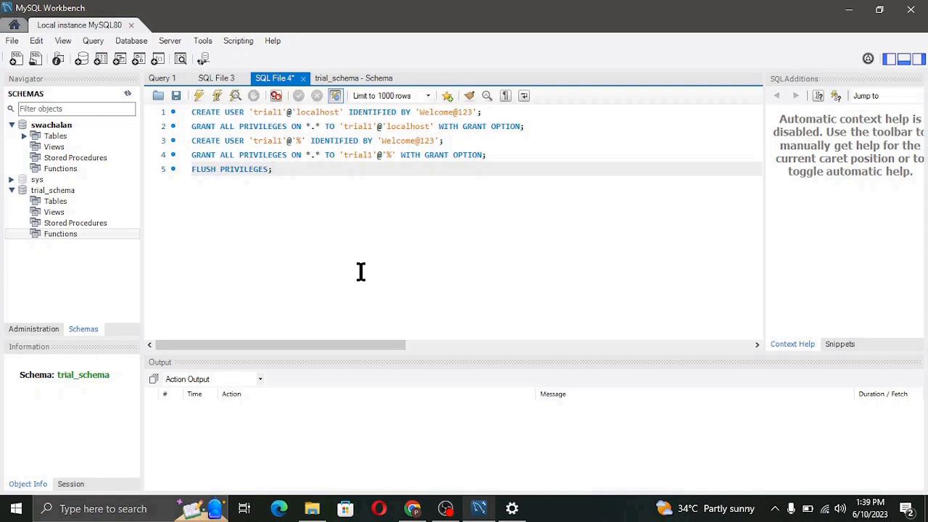
{"action": "left_click", "coordinate": [261, 112]}
{"action": "double_click", "coordinate": [264, 113]}
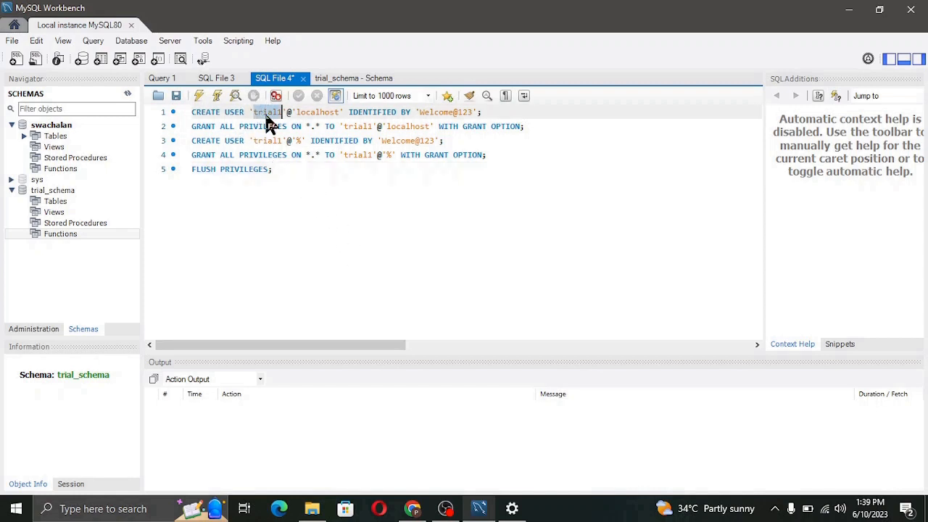
{"action": "double_click", "coordinate": [315, 112]}
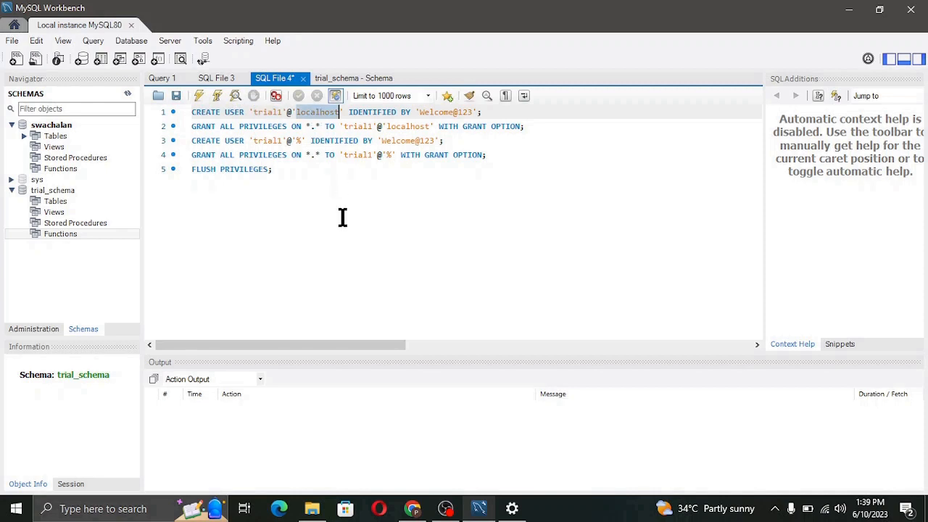
{"action": "left_click", "coordinate": [454, 112]}
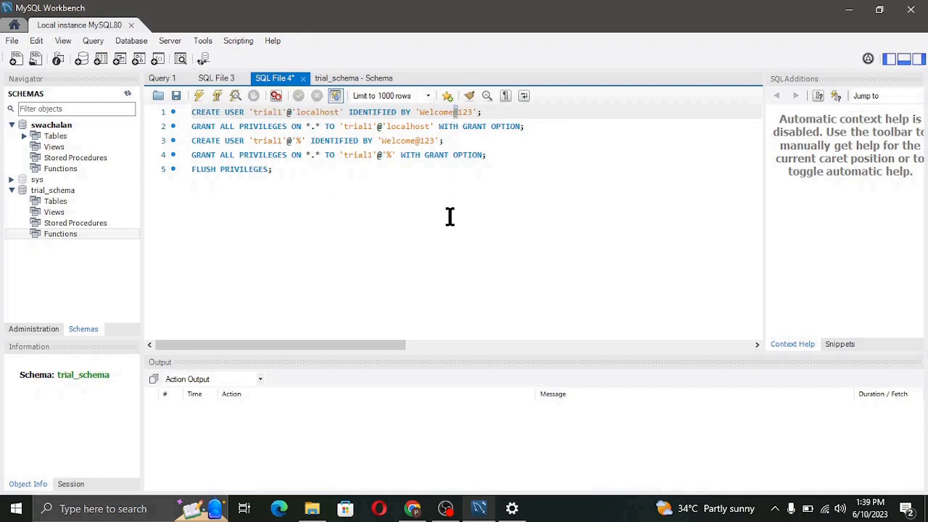
Inspect the GRANT statement's user and localhost host, and enlarge the output area.
{"action": "left_click", "coordinate": [227, 127]}
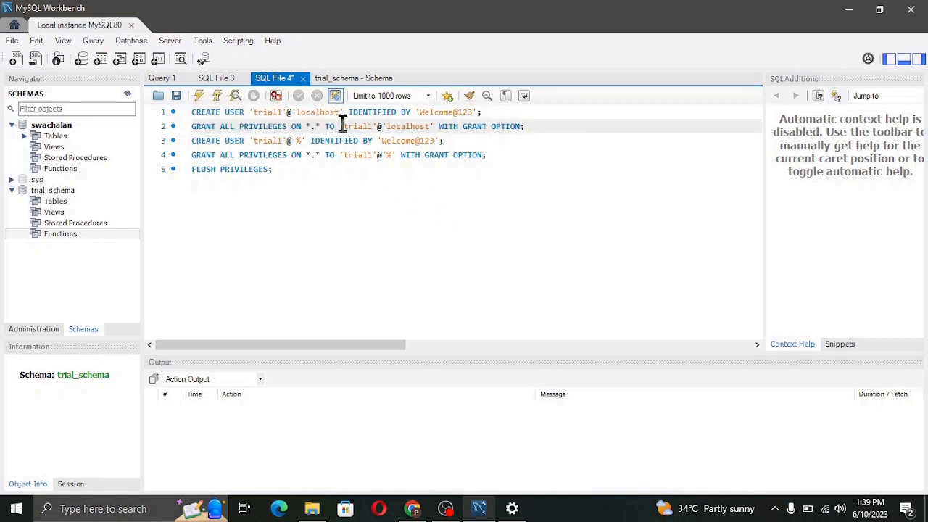
{"action": "double_click", "coordinate": [361, 126]}
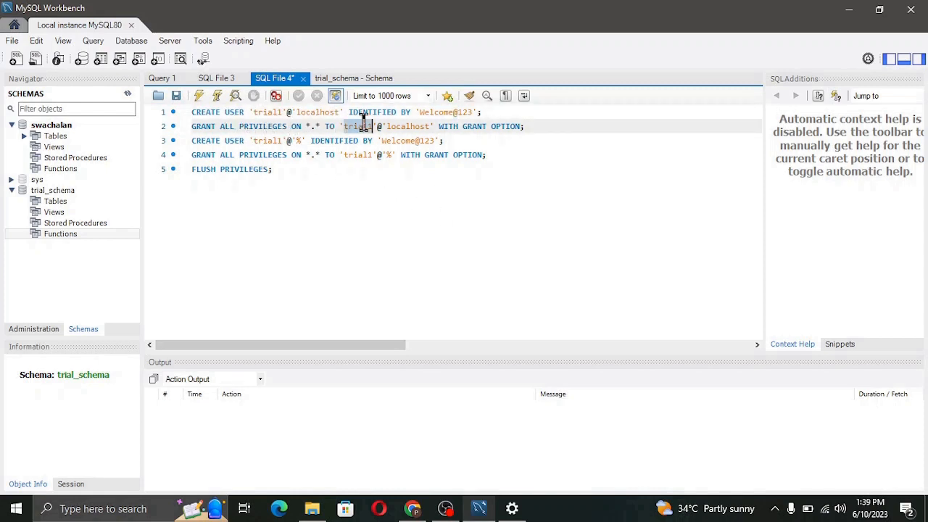
{"action": "double_click", "coordinate": [406, 126]}
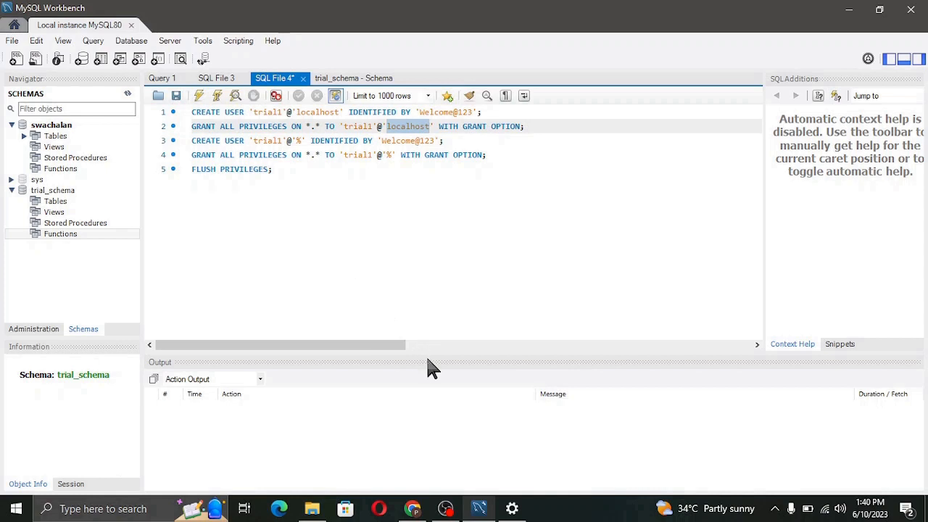
{"action": "left_click_drag", "start_coordinate": [424, 354], "coordinate": [437, 219]}
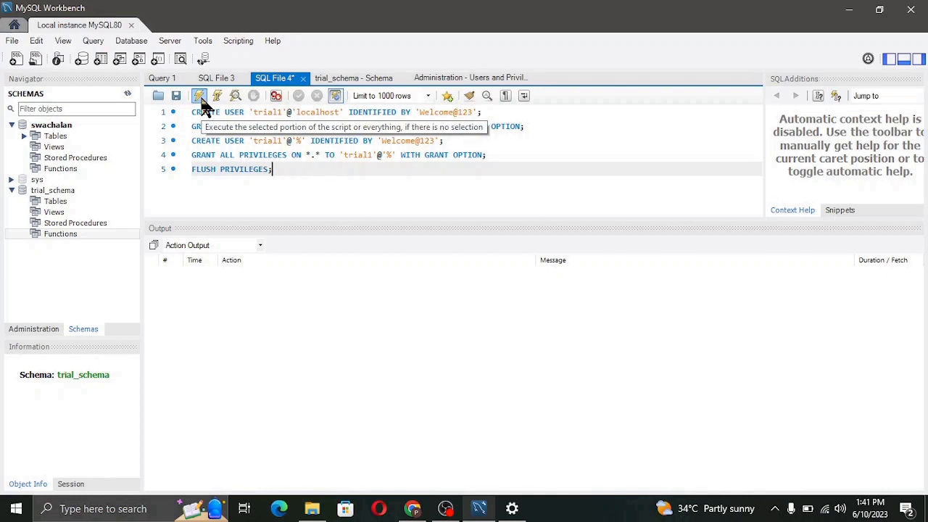
Execute all five CREATE USER, GRANT and FLUSH PRIVILEGES statements in SQL File 4.
{"action": "left_click", "coordinate": [203, 102]}
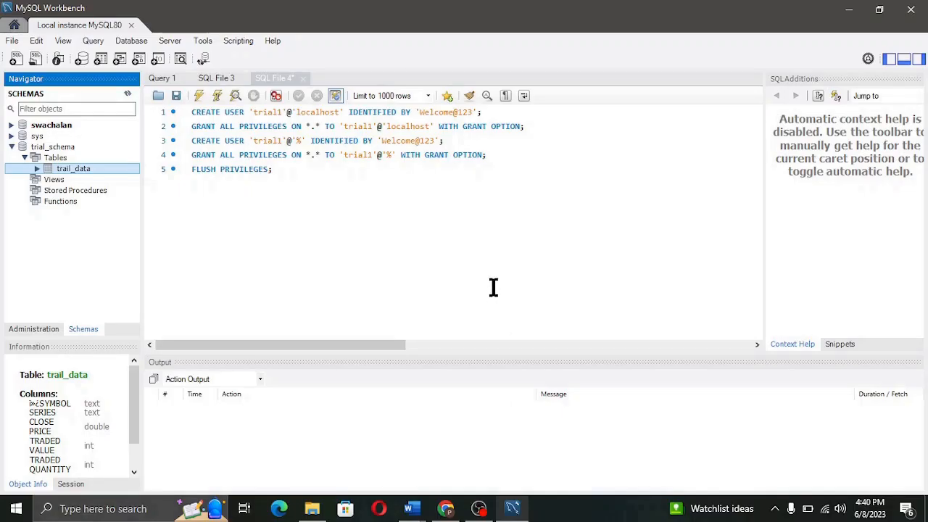
Search Windows for 'windows admin' and open Windows Administrative Tools.
{"action": "left_click", "coordinate": [85, 509]}
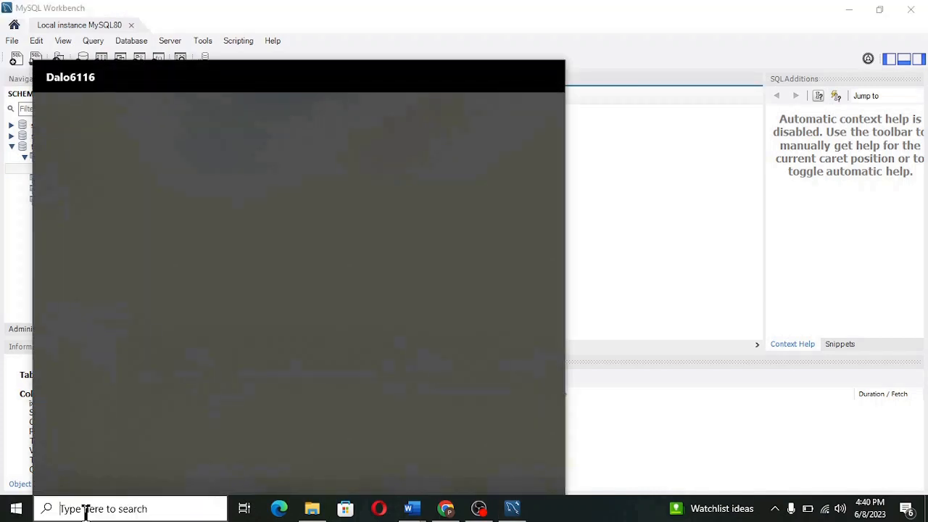
{"action": "type", "text": "window"}
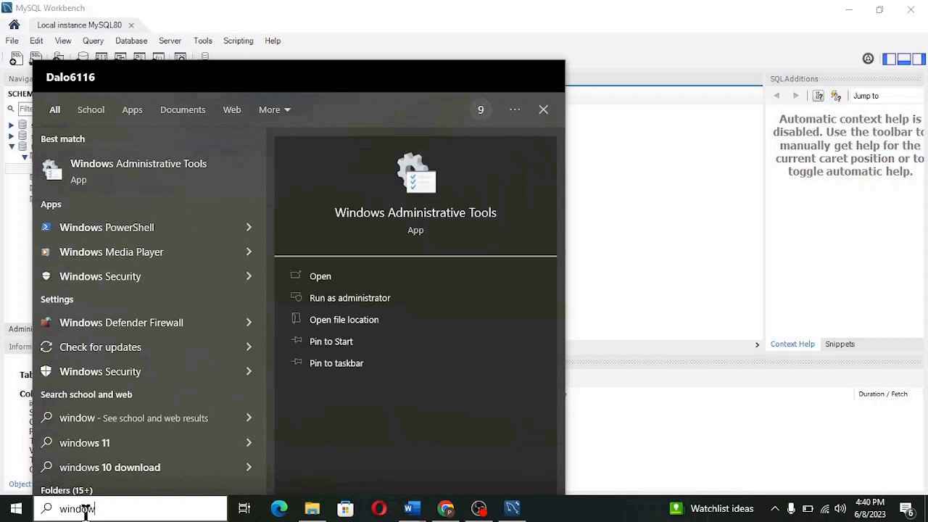
{"action": "type", "text": "s admn"}
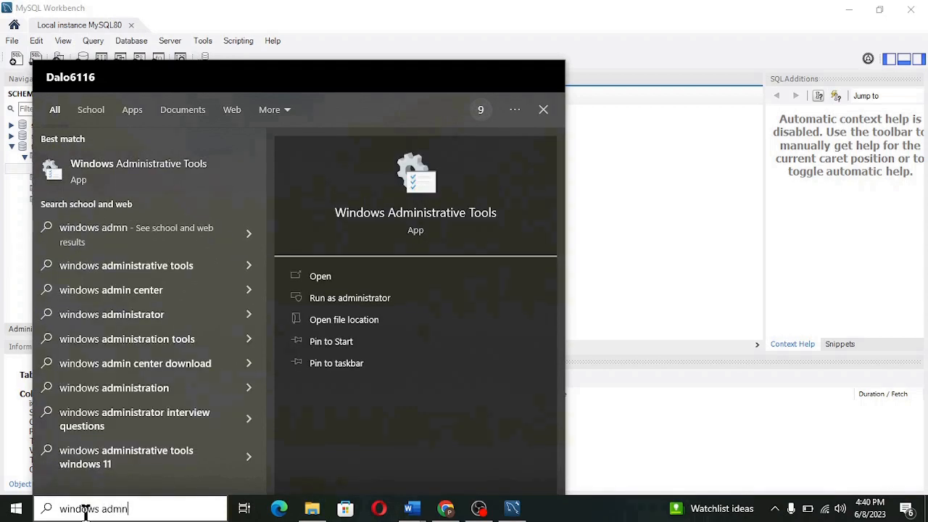
{"action": "key", "text": "BackSpace"}
{"action": "type", "text": "in"}
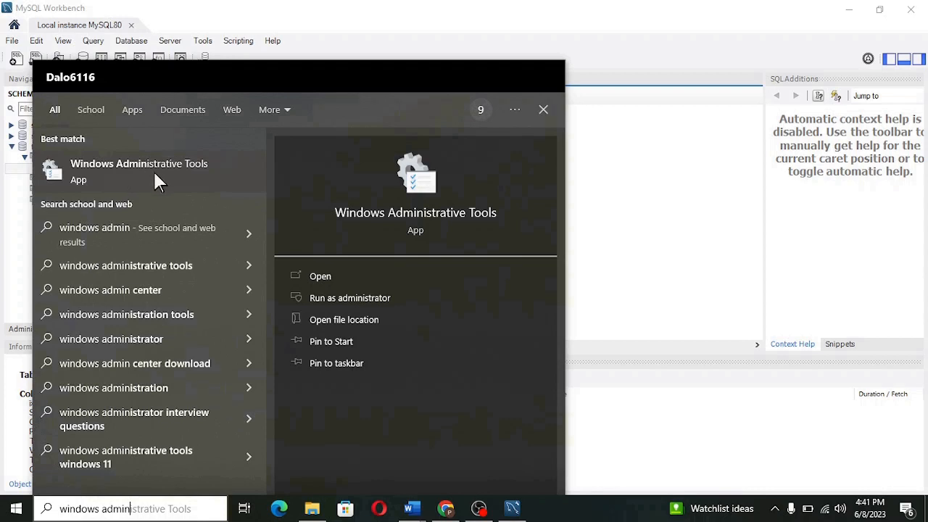
{"action": "left_click", "coordinate": [342, 283]}
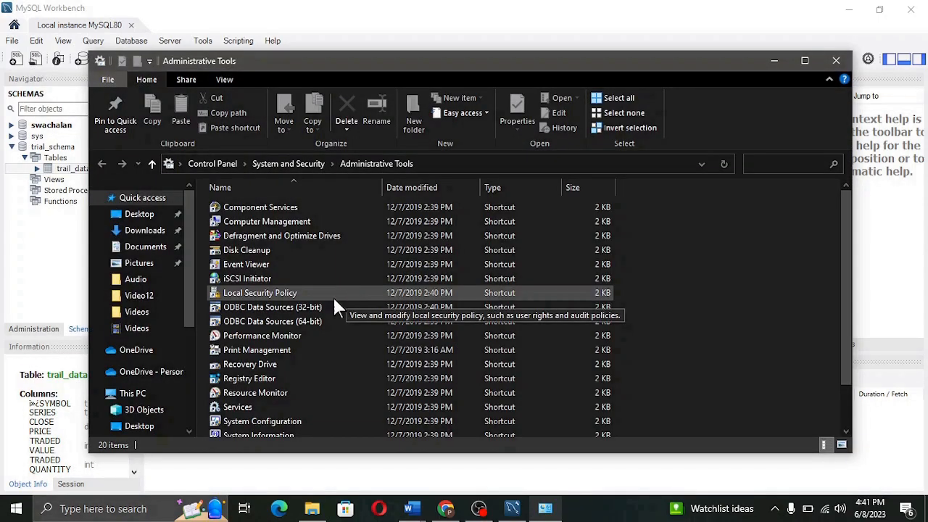
Open ODBC Data Sources (64-bit) and review the User, System and File DSN lists, ending on System DSN.
{"action": "double_click", "coordinate": [294, 323]}
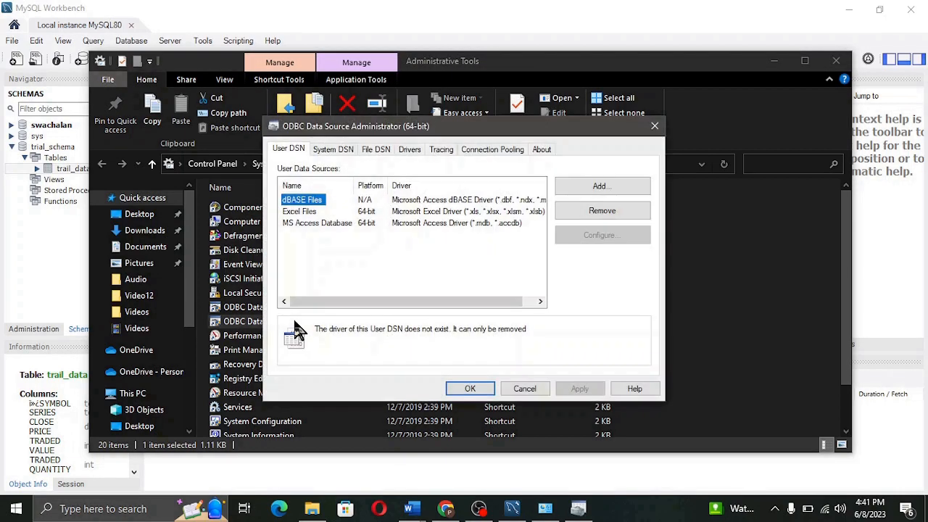
{"action": "left_click", "coordinate": [333, 148]}
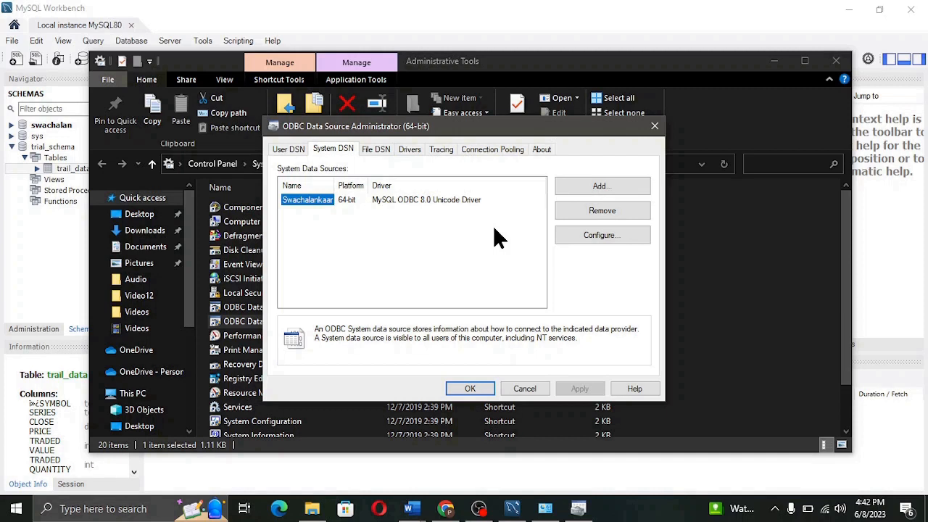
{"action": "left_click", "coordinate": [291, 150]}
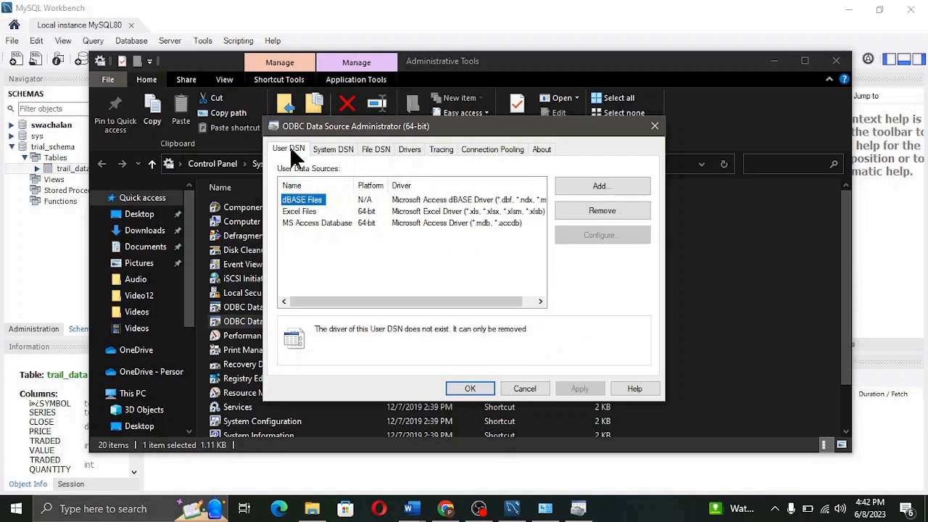
{"action": "left_click", "coordinate": [331, 149]}
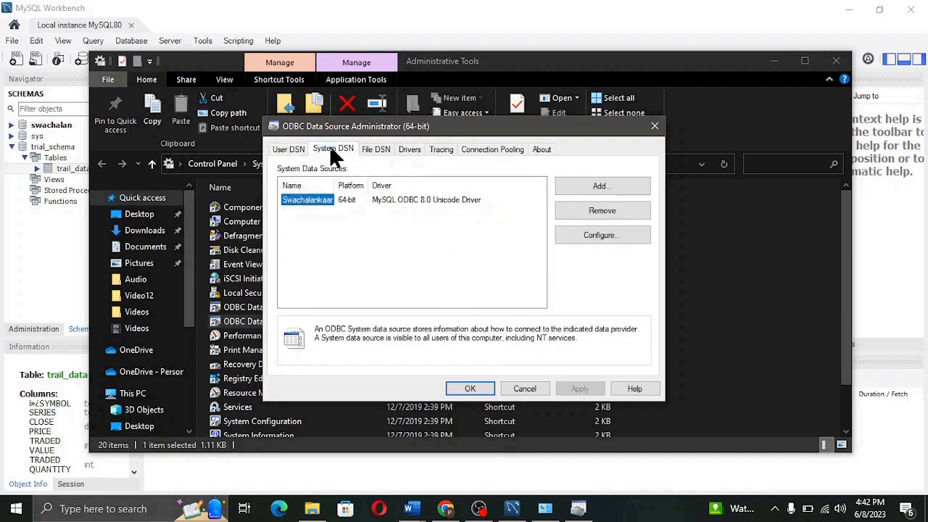
{"action": "left_click", "coordinate": [369, 154]}
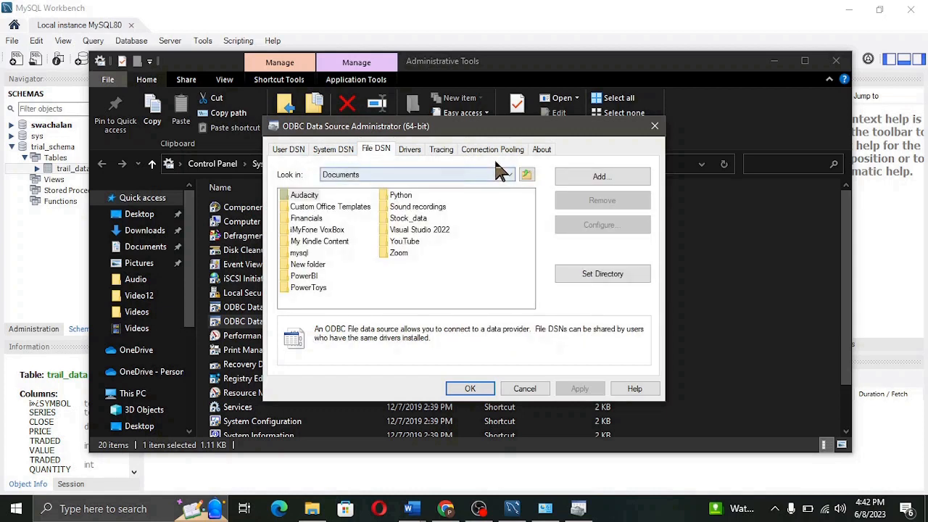
{"action": "left_click", "coordinate": [316, 150]}
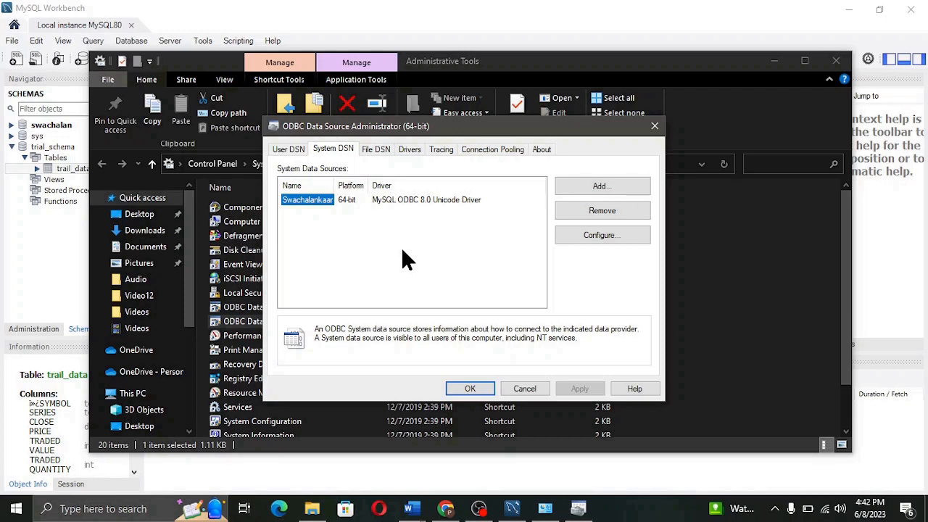
Add a new system data source using the MySQL ODBC 8.0 Unicode Driver.
{"action": "left_click", "coordinate": [636, 187]}
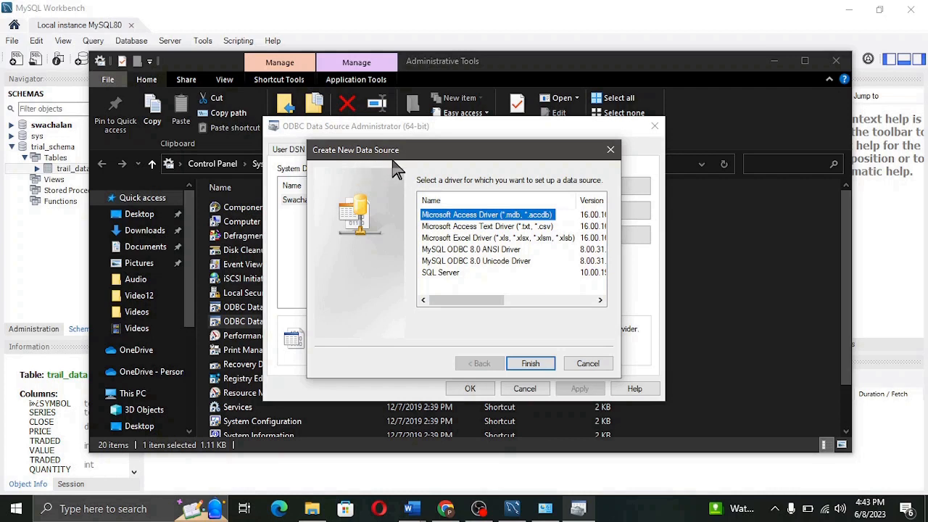
{"action": "left_click", "coordinate": [498, 262]}
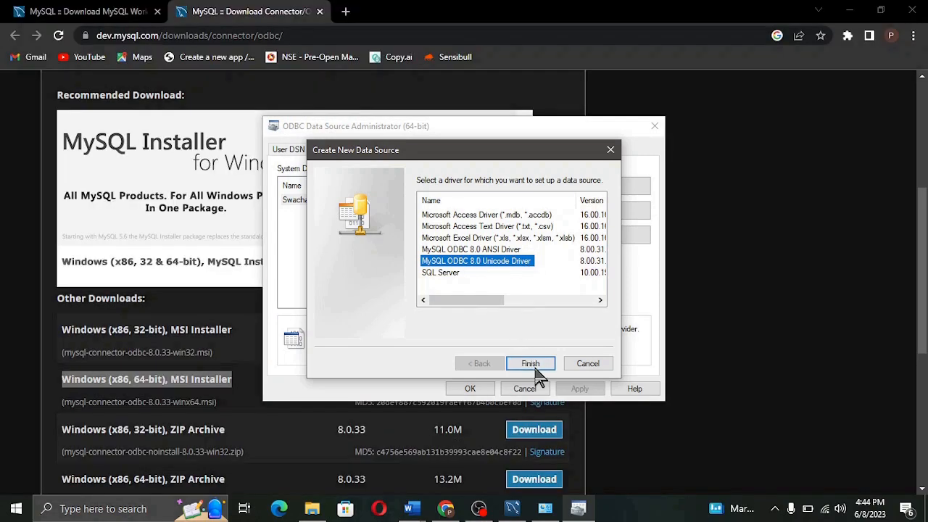
{"action": "left_click", "coordinate": [535, 367]}
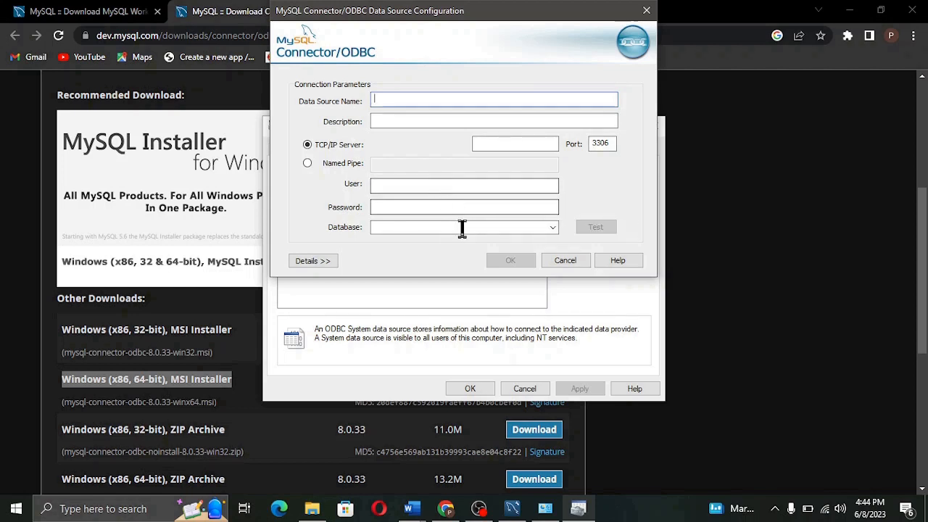
Name the data source trial_connection and set its TCP/IP server to localhost.
{"action": "type", "text": "t"}
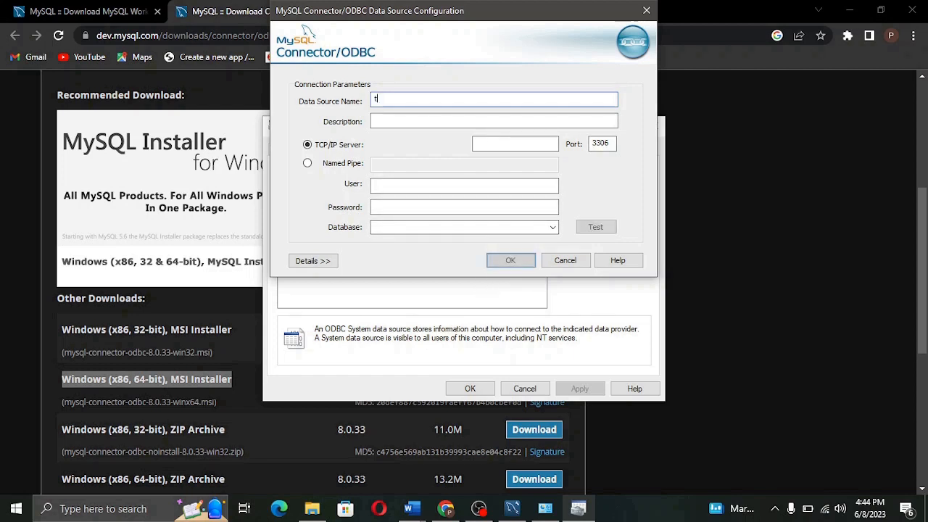
{"action": "type", "text": "rial"}
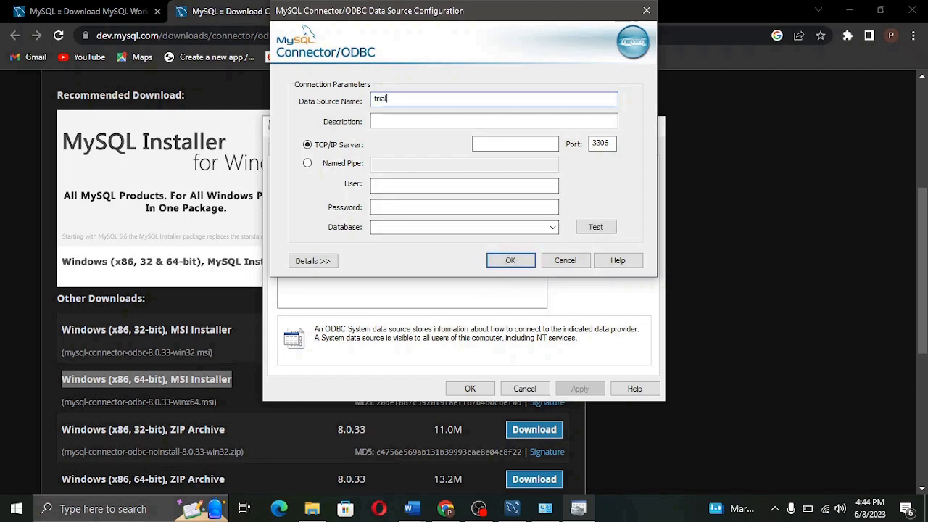
{"action": "type", "text": "_connection"}
{"action": "left_click", "coordinate": [491, 143]}
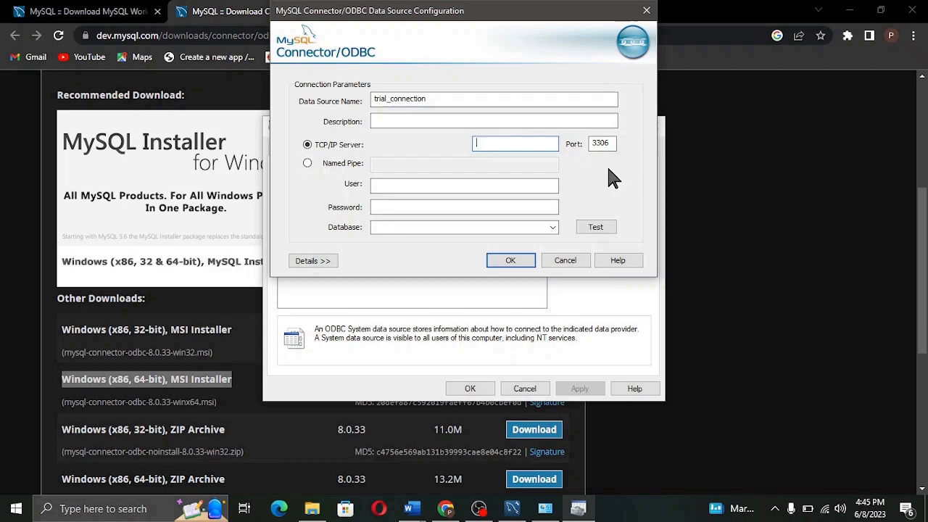
{"action": "mouse_move", "coordinate": [513, 507]}
{"action": "type", "text": "localhost"}
{"action": "left_click", "coordinate": [512, 511]}
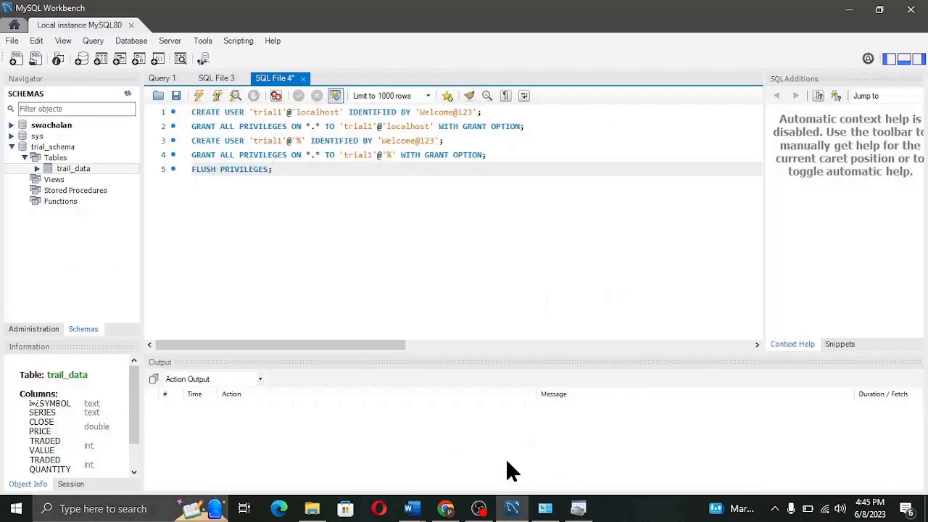
Confirm in Workbench's Server Status that MySQL80 runs on port 3306, then return to the ODBC dialog.
{"action": "left_click", "coordinate": [177, 46]}
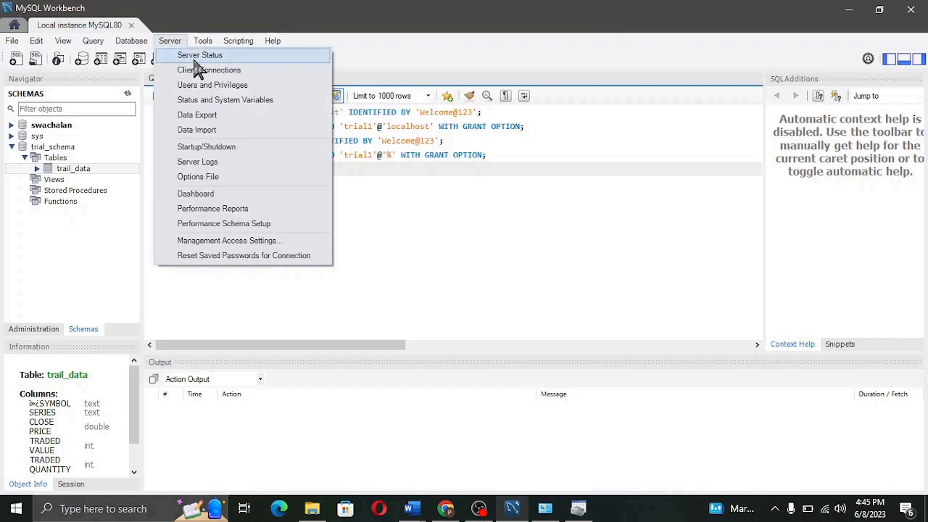
{"action": "left_click", "coordinate": [193, 59]}
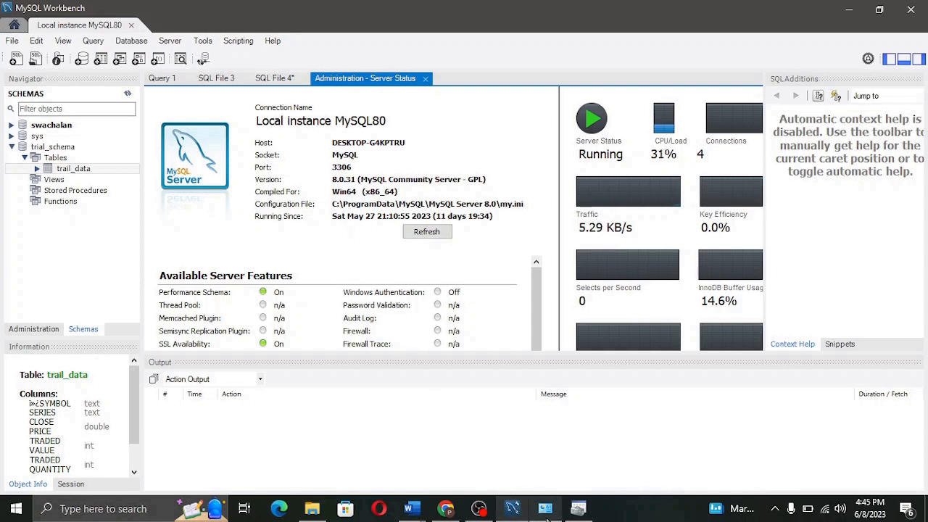
{"action": "left_click", "coordinate": [579, 511]}
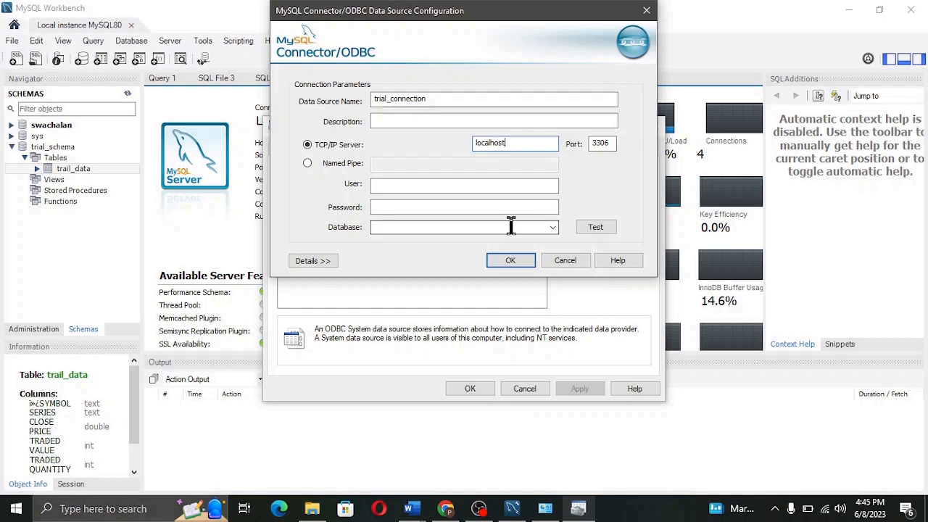
Enter the database user name and password and test the connection successfully.
{"action": "left_click", "coordinate": [508, 185]}
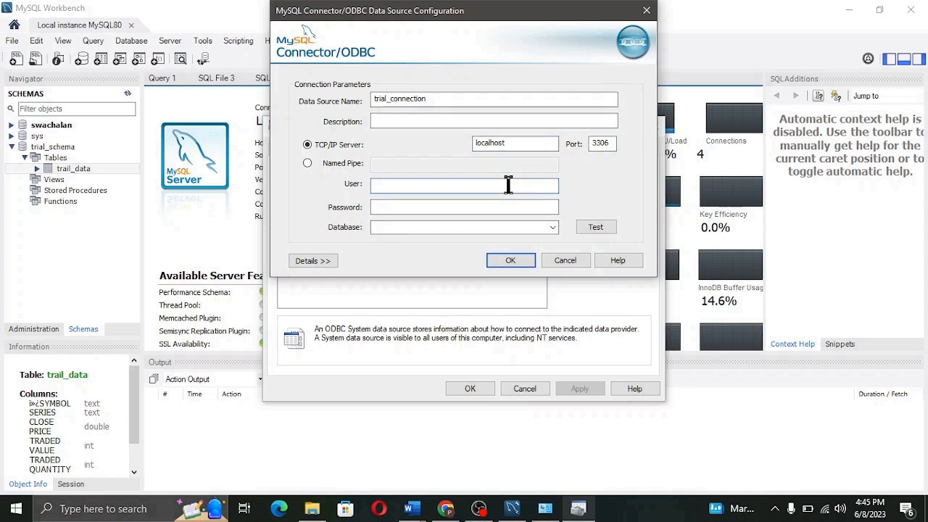
{"action": "type", "text": "trial1"}
{"action": "left_click", "coordinate": [503, 207]}
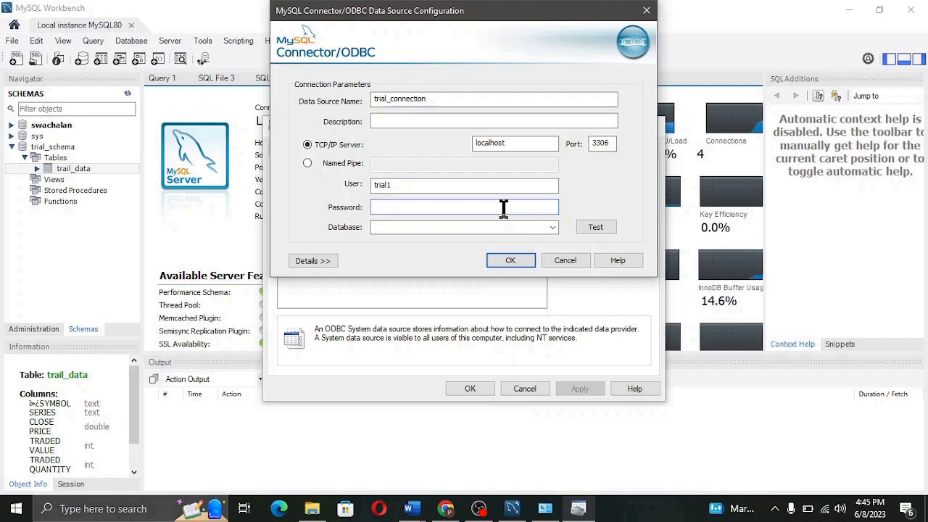
{"action": "type", "text": "•••••••••••"}
{"action": "left_click", "coordinate": [592, 231]}
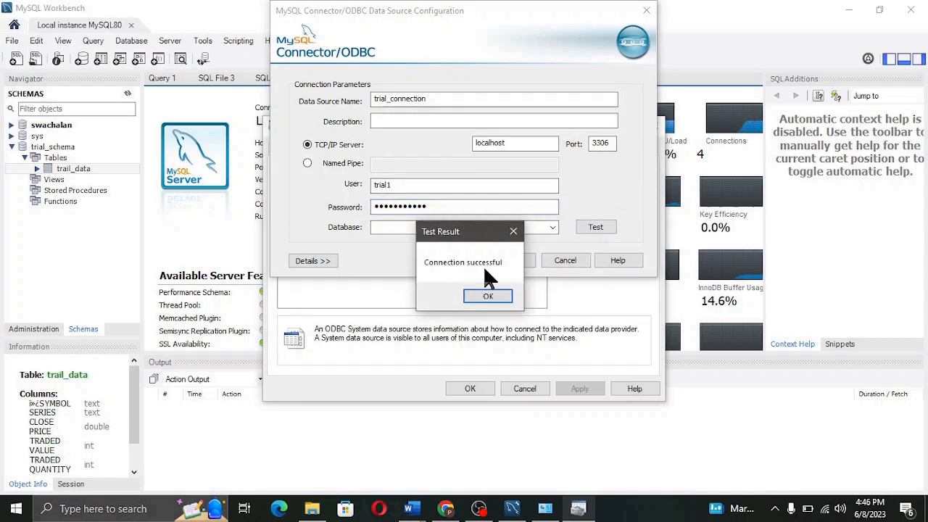
{"action": "left_click", "coordinate": [486, 297]}
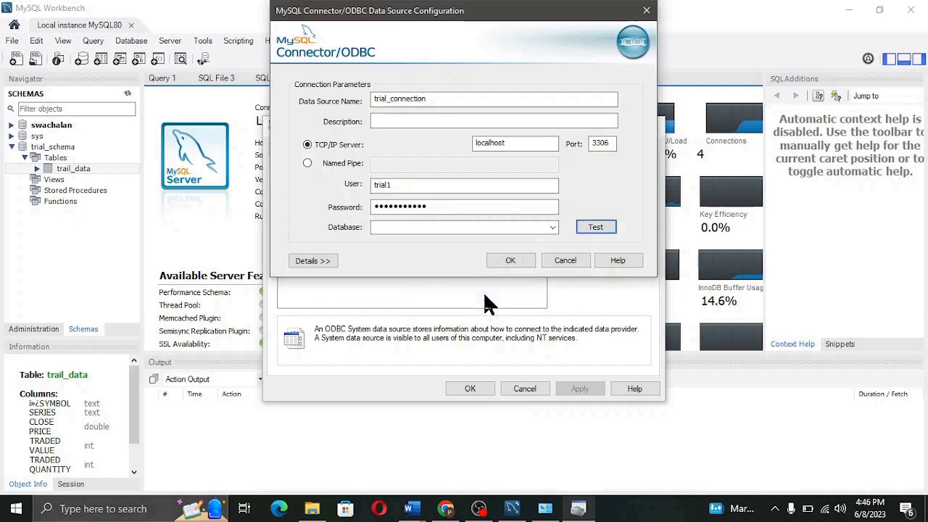
Choose trial_schema as the database and save the trial_connection data source.
{"action": "left_click", "coordinate": [553, 229]}
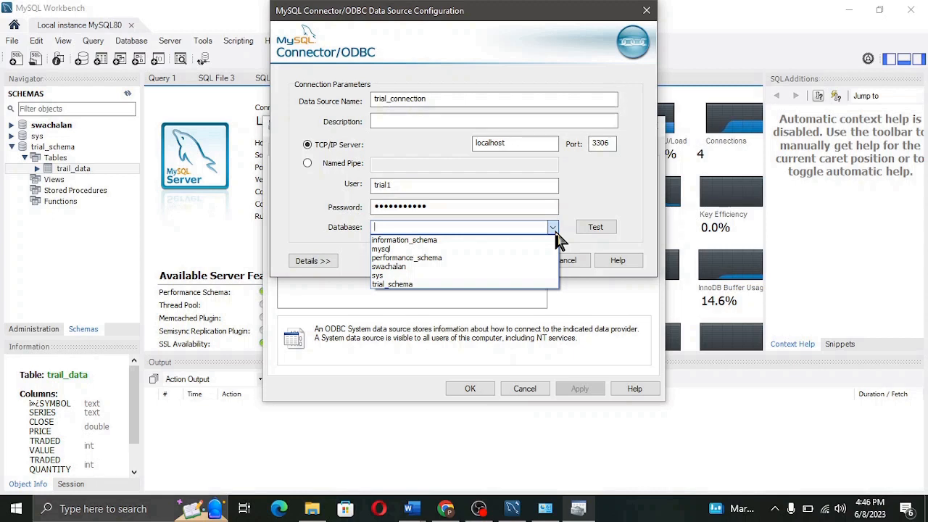
{"action": "left_click", "coordinate": [411, 286]}
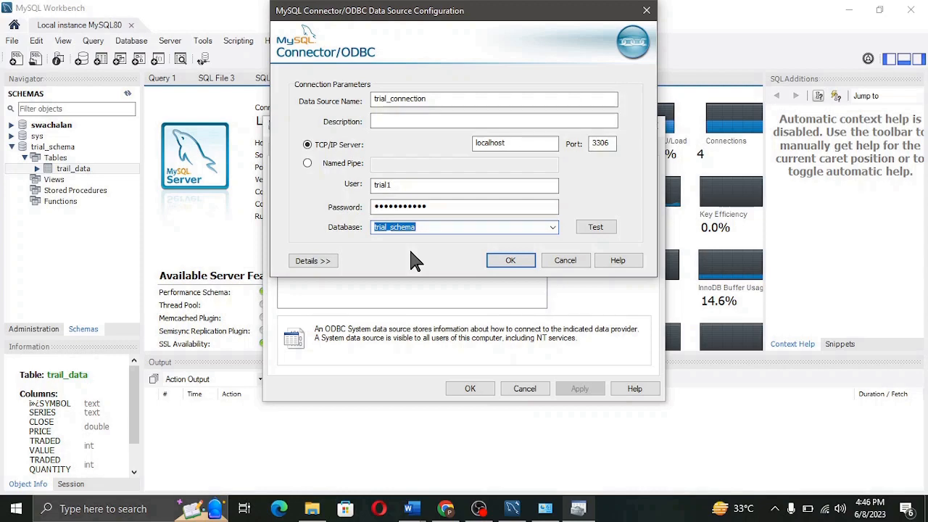
{"action": "left_click", "coordinate": [502, 261]}
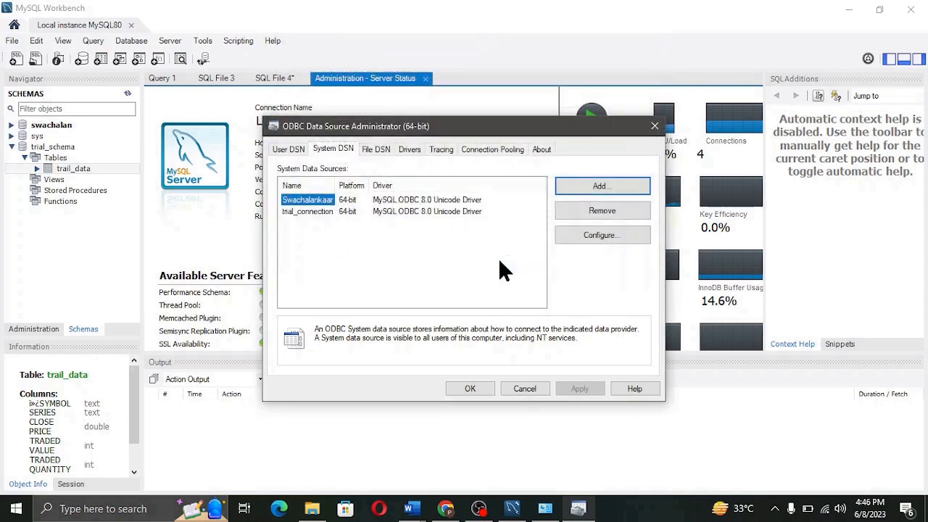
Close the ODBC Data Source Administrator and launch Excel to a blank workbook.
{"action": "left_click", "coordinate": [322, 212]}
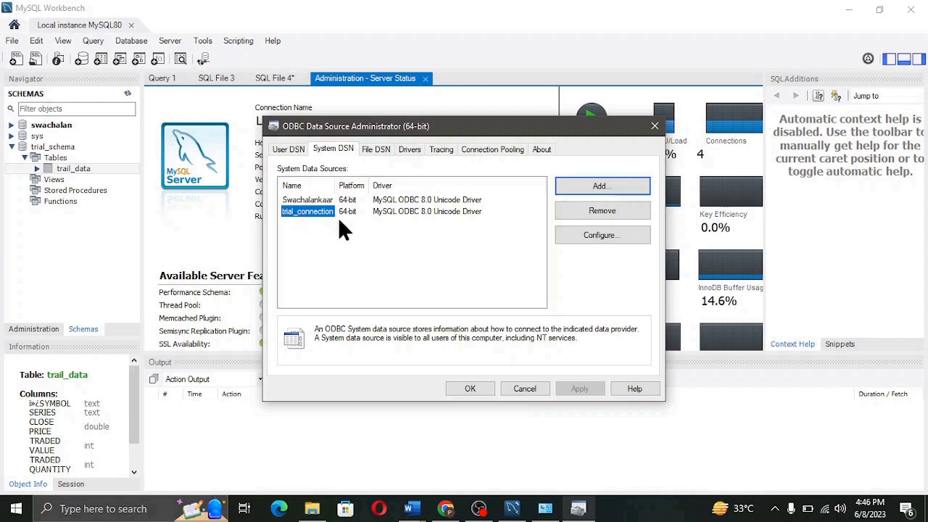
{"action": "left_click", "coordinate": [469, 388]}
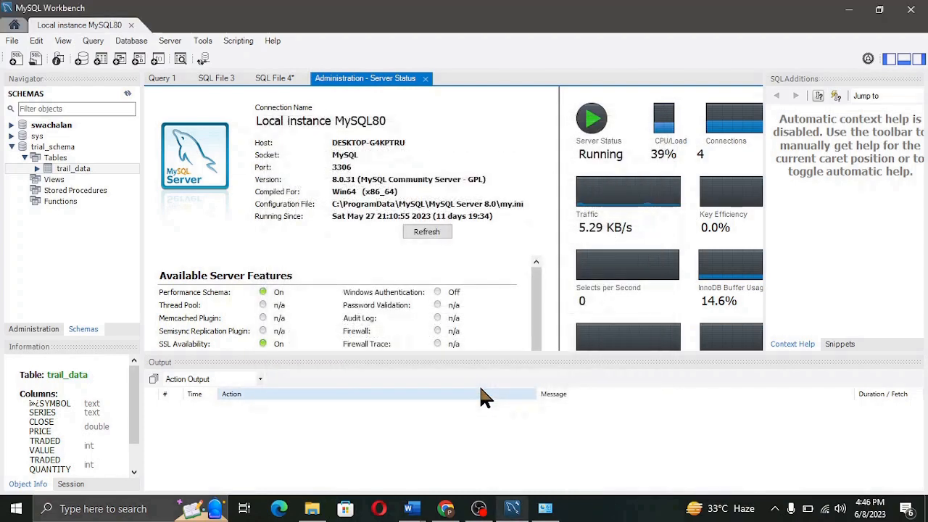
{"action": "left_click", "coordinate": [29, 510]}
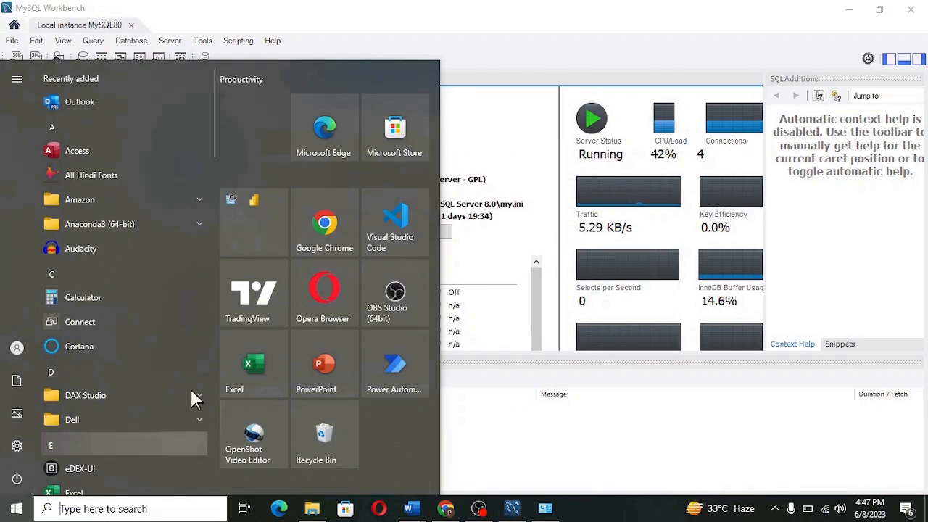
{"action": "left_click", "coordinate": [230, 356]}
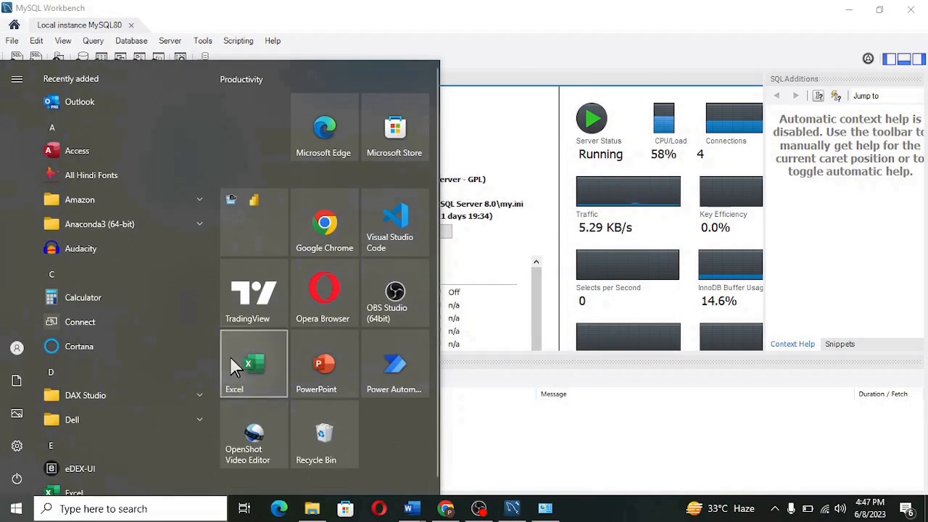
{"action": "left_click", "coordinate": [252, 361]}
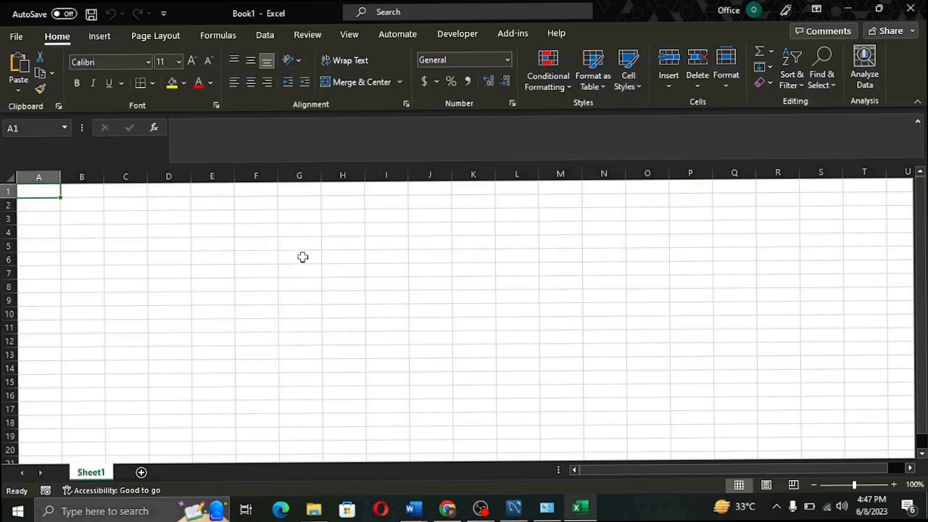
Start an Excel From ODBC import using the trial_connection data source name.
{"action": "left_click", "coordinate": [266, 36]}
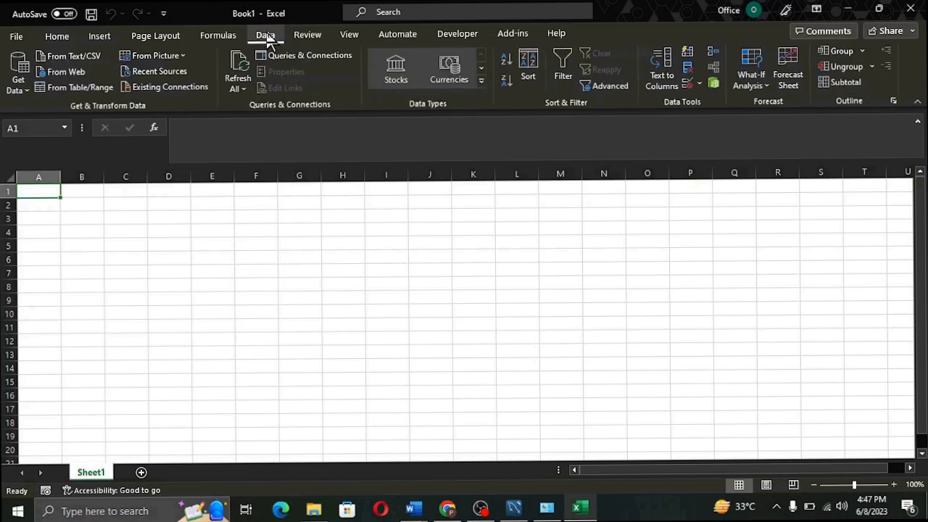
{"action": "left_click", "coordinate": [28, 87]}
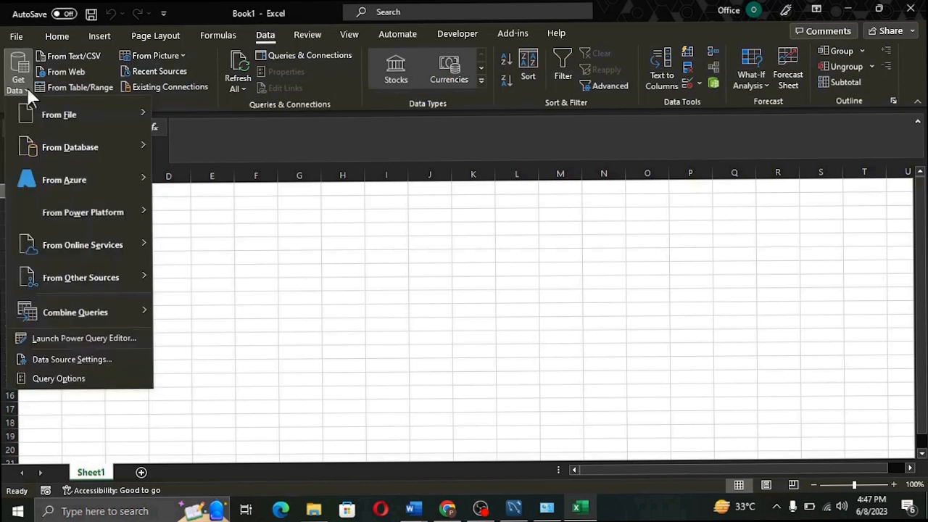
{"action": "mouse_move", "coordinate": [99, 278]}
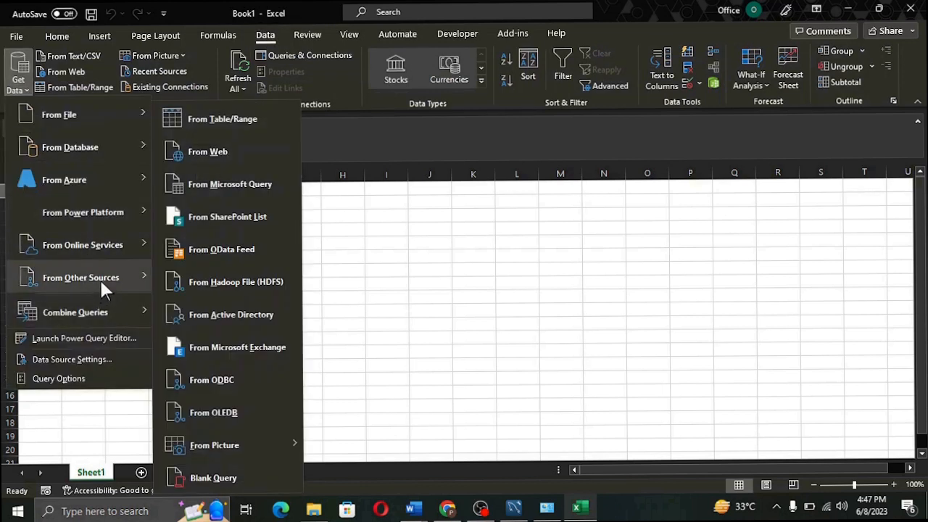
{"action": "left_click", "coordinate": [227, 382]}
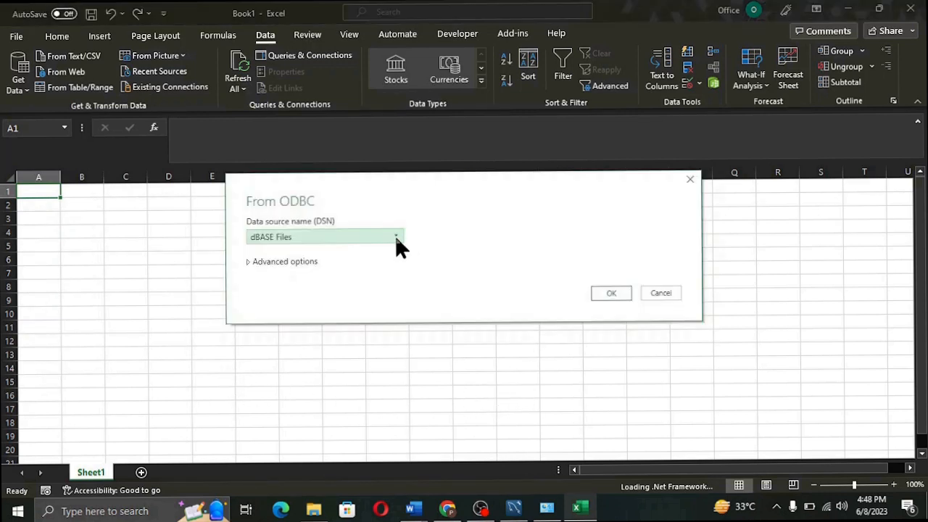
{"action": "left_click", "coordinate": [396, 236]}
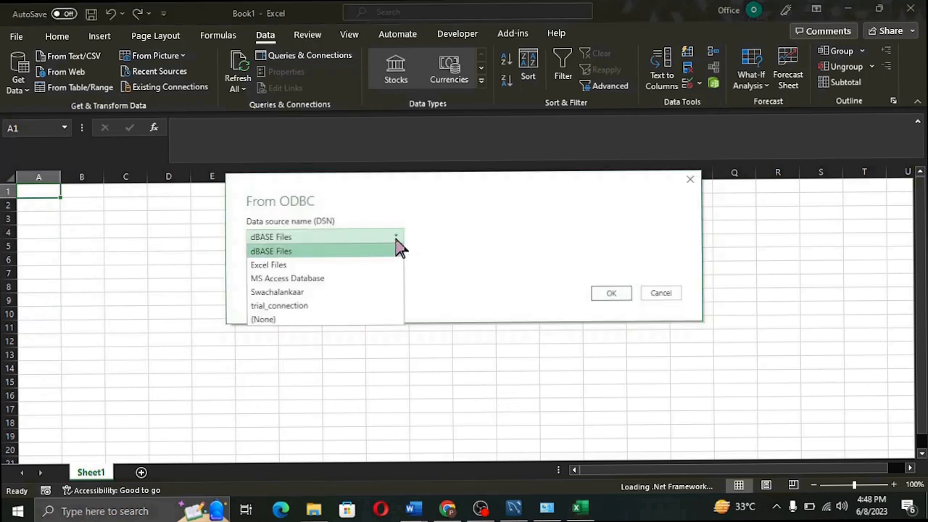
{"action": "left_click", "coordinate": [326, 305]}
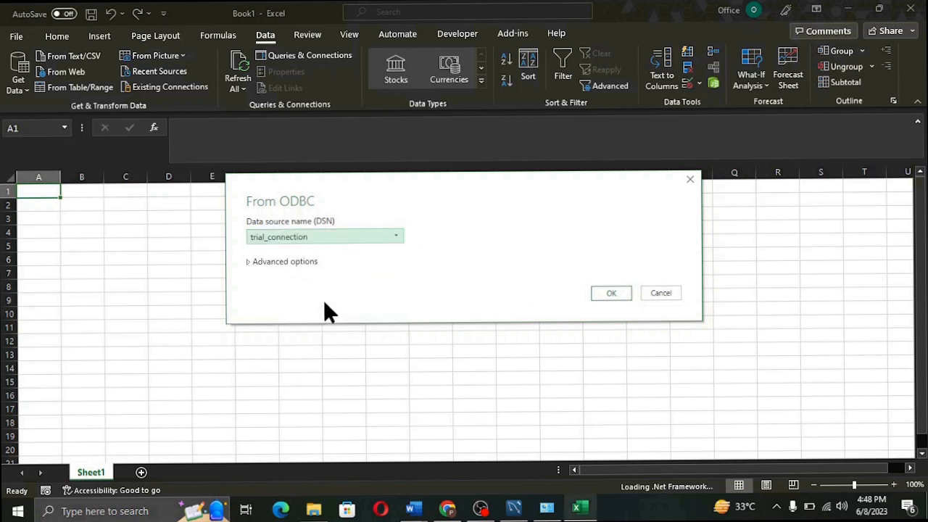
{"action": "left_click", "coordinate": [628, 293]}
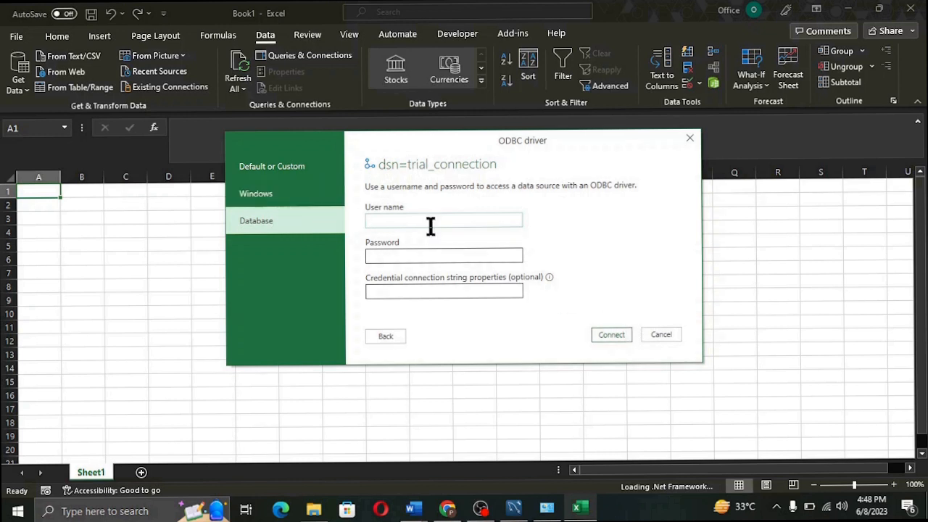
Enter the database user name and password and connect to trial_connection.
{"action": "type", "text": "trial1"}
{"action": "left_click", "coordinate": [432, 254]}
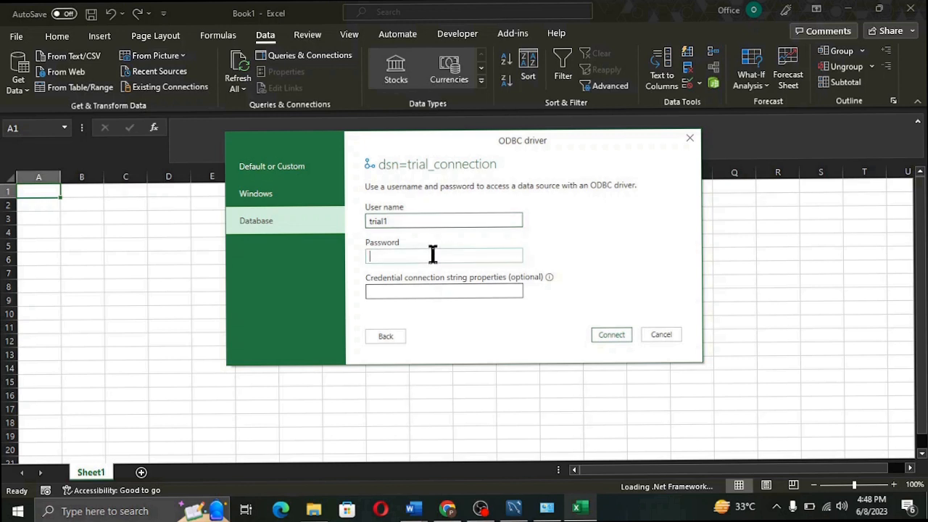
{"action": "type", "text": "***********"}
{"action": "left_click", "coordinate": [599, 334]}
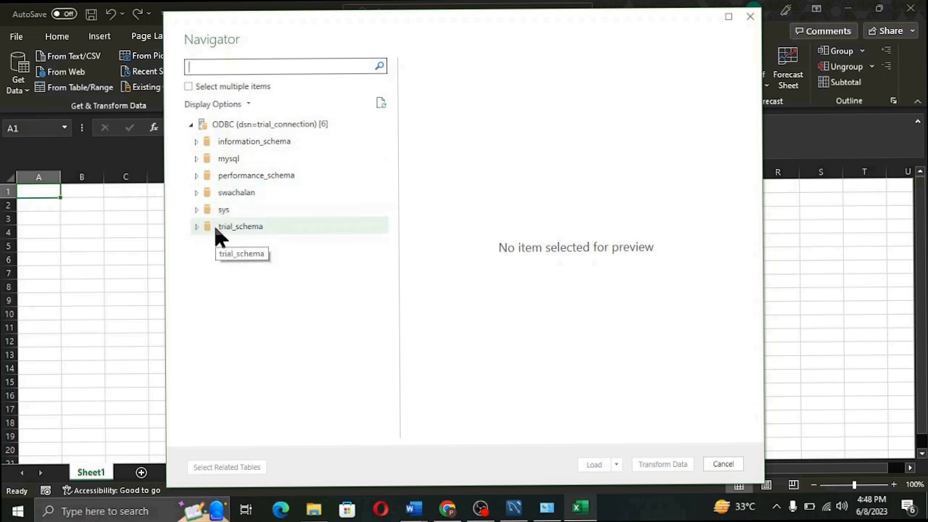
Expand trial_schema, preview the trail_data table, and load it into the Power Query Editor.
{"action": "left_click", "coordinate": [196, 226]}
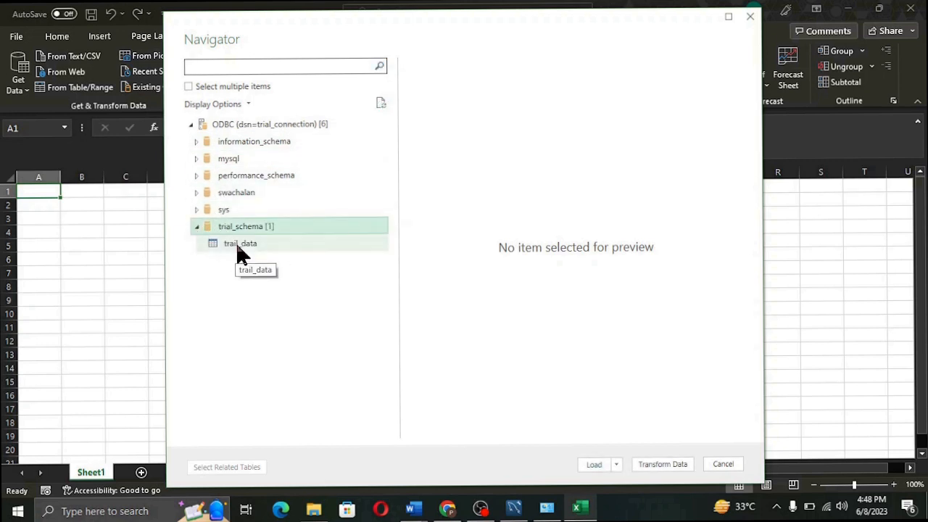
{"action": "left_click", "coordinate": [242, 250]}
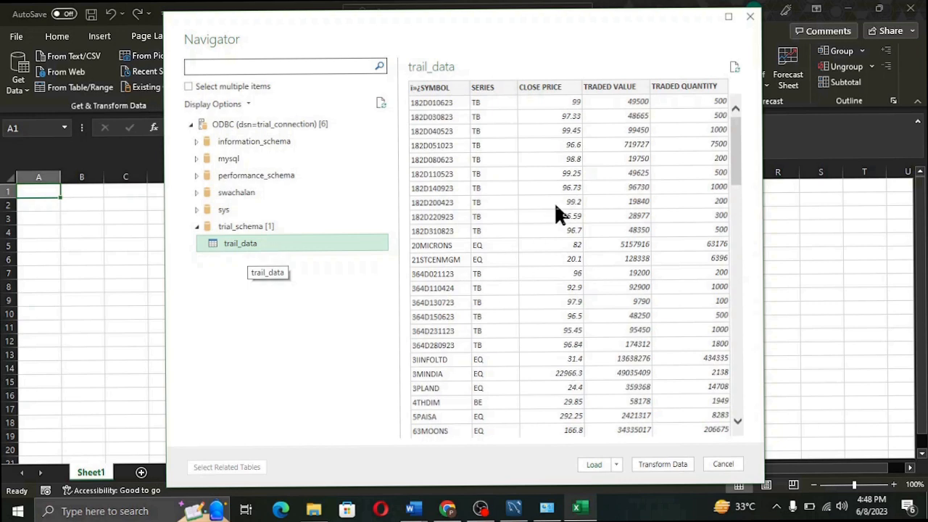
{"action": "left_click", "coordinate": [671, 465]}
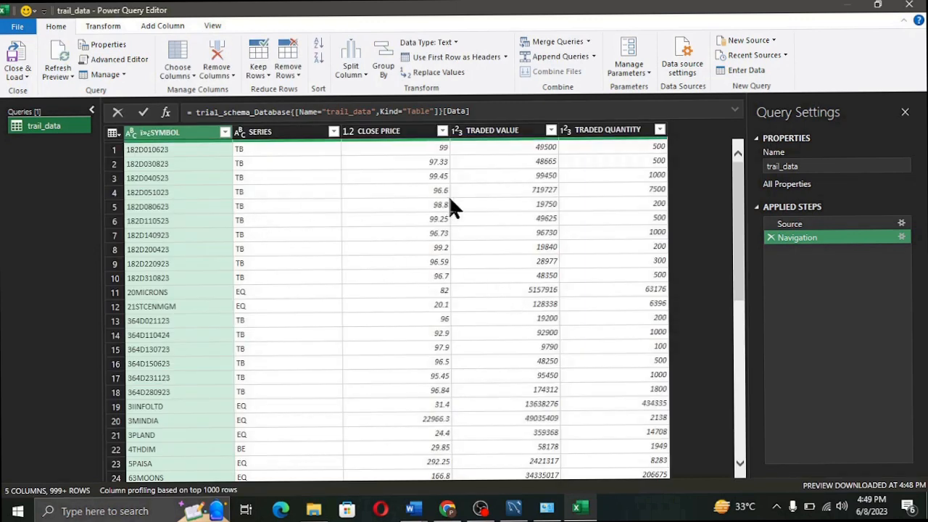
Close & Load the trail_data query so its 2,307 rows fill a new trail_data sheet.
{"action": "scroll", "coordinate": [442, 340], "scroll_direction": "down", "scroll_amount": 16}
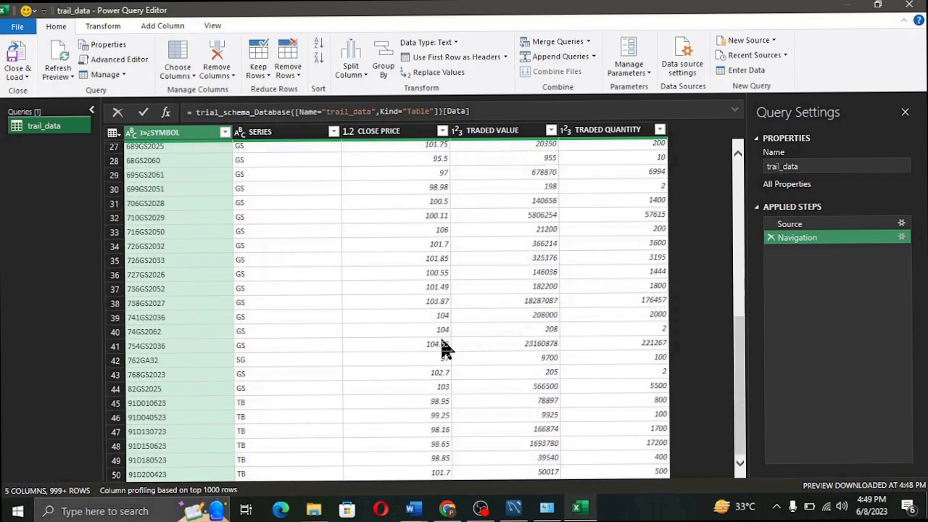
{"action": "left_click", "coordinate": [26, 78]}
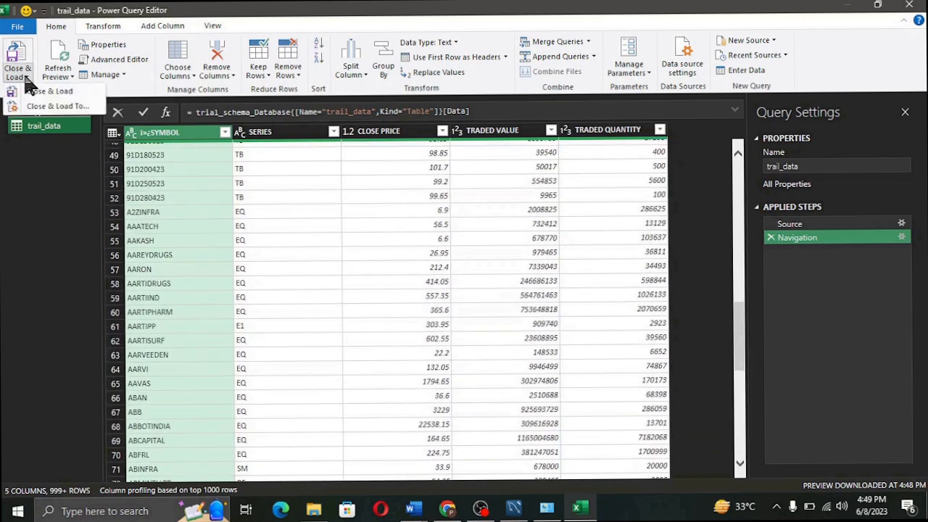
{"action": "left_click", "coordinate": [63, 95]}
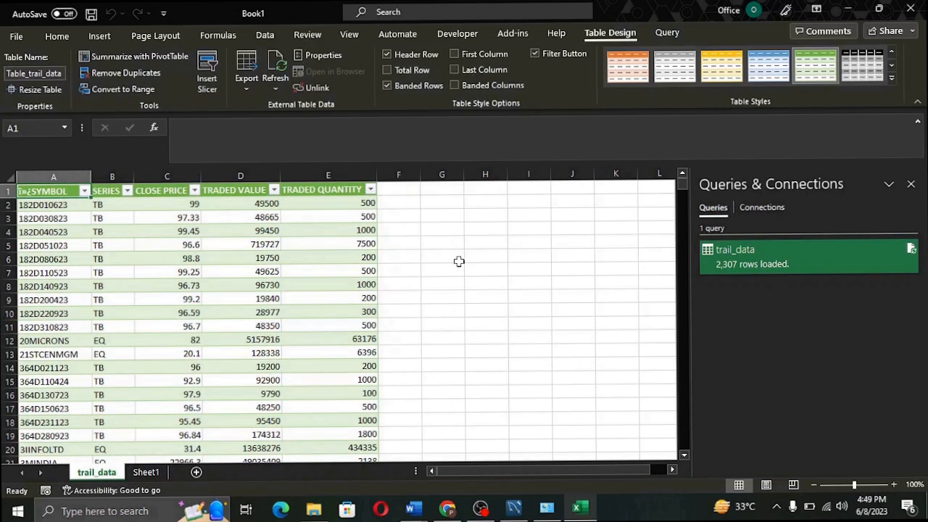
{"action": "left_click", "coordinate": [184, 345]}
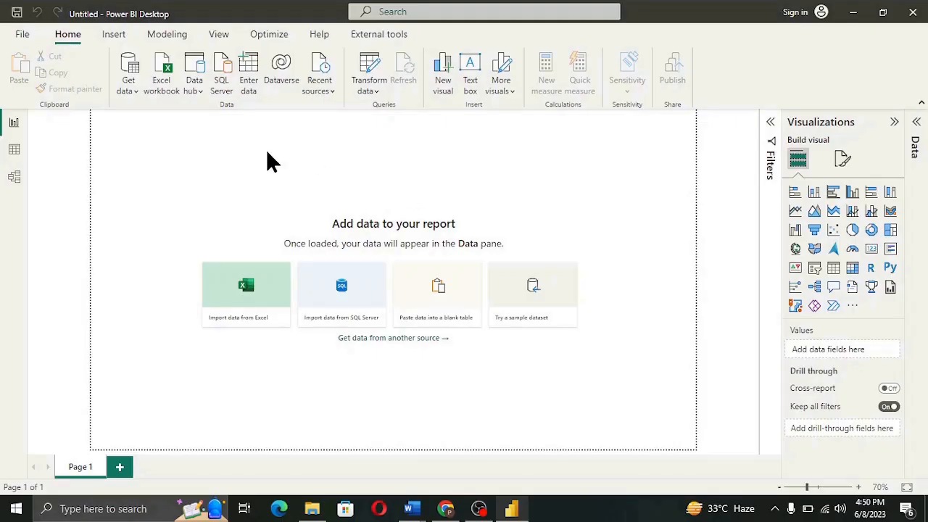
Search the full Get Data catalogue for 'odbc' and connect with the ODBC connector.
{"action": "left_click", "coordinate": [136, 92]}
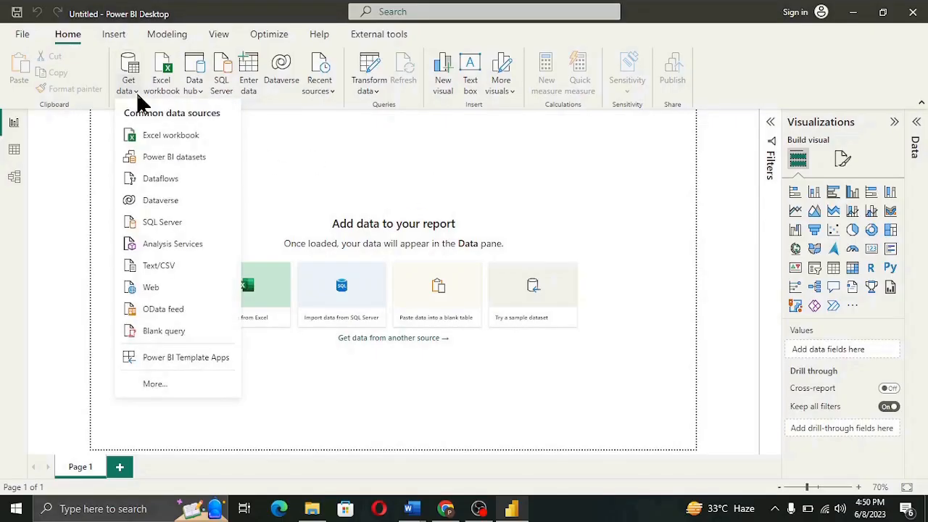
{"action": "left_click", "coordinate": [154, 385]}
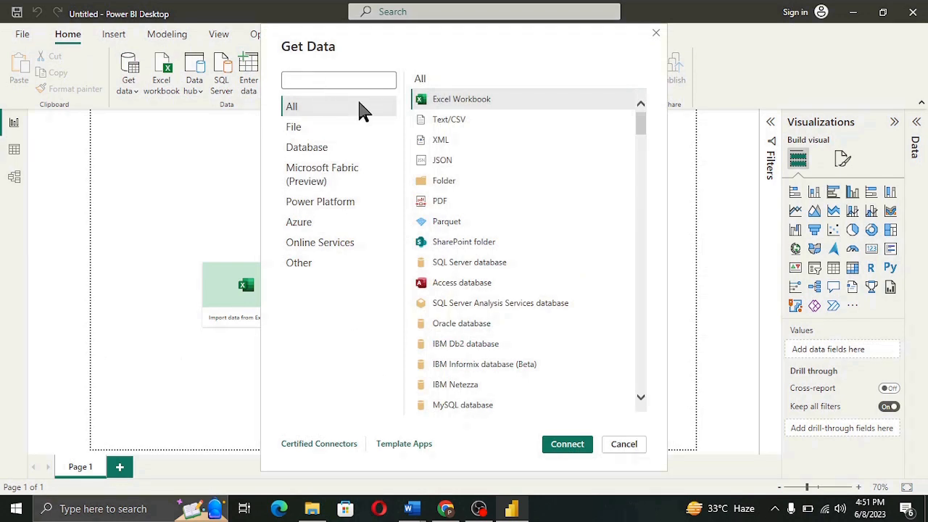
{"action": "type", "text": "odbc"}
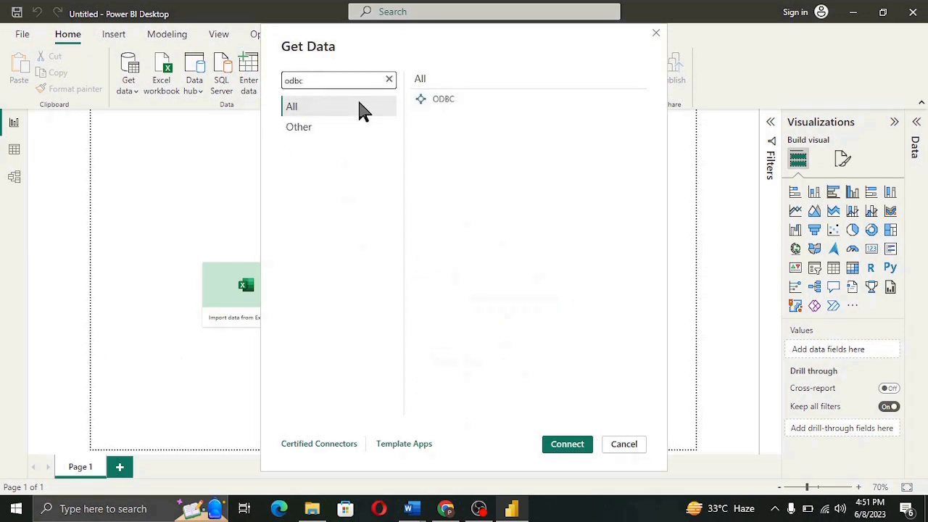
{"action": "left_click", "coordinate": [420, 104]}
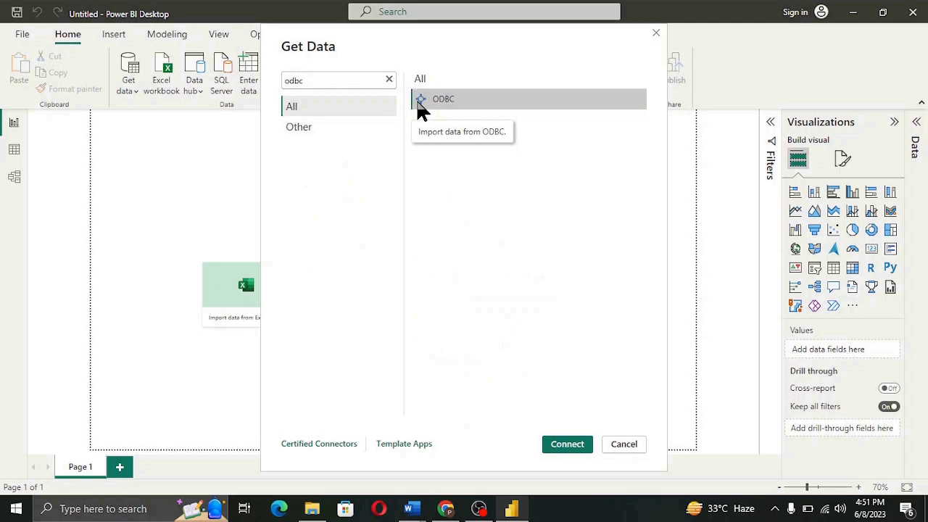
{"action": "left_click", "coordinate": [560, 449]}
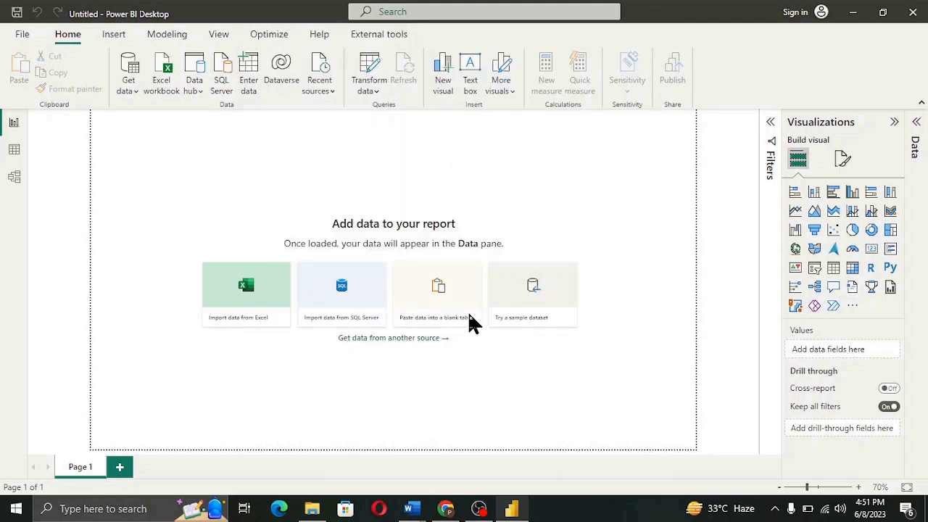
Choose trial_connection as the ODBC data source name and confirm.
{"action": "left_click", "coordinate": [382, 238]}
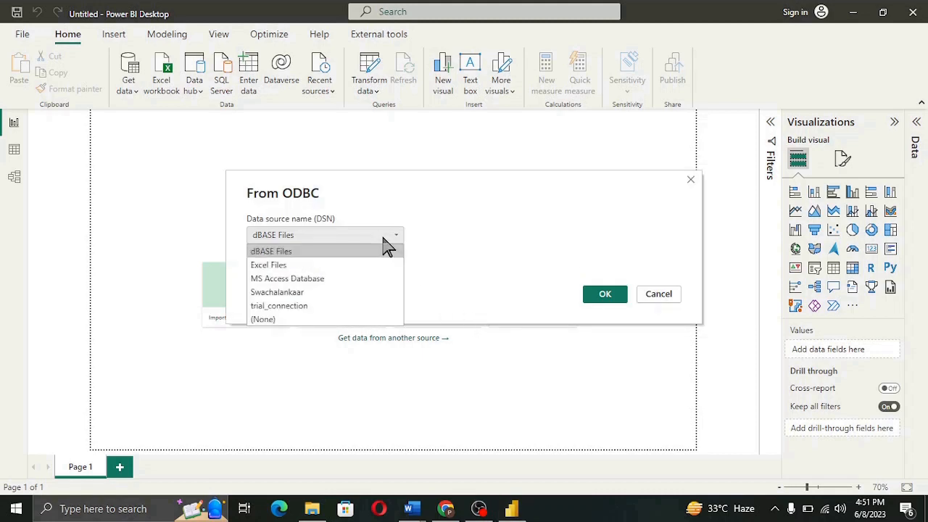
{"action": "left_click", "coordinate": [319, 306]}
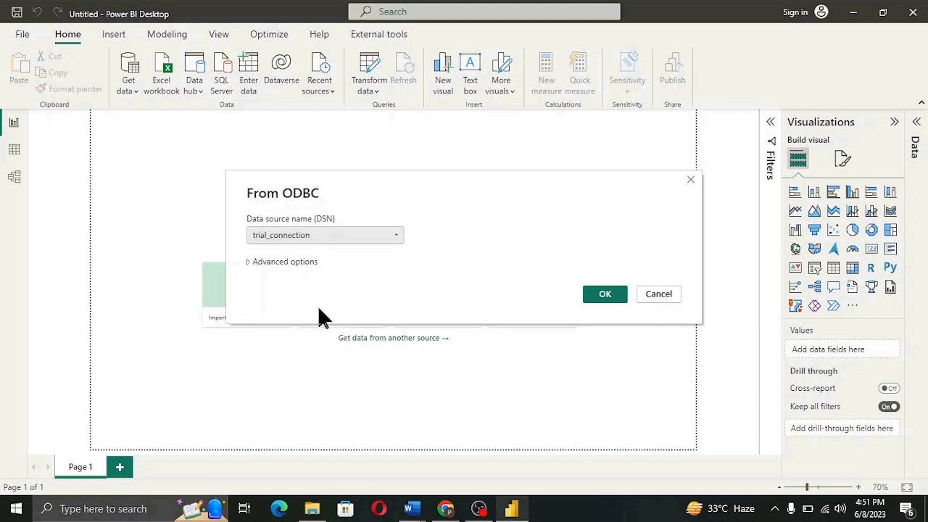
{"action": "left_click", "coordinate": [606, 297]}
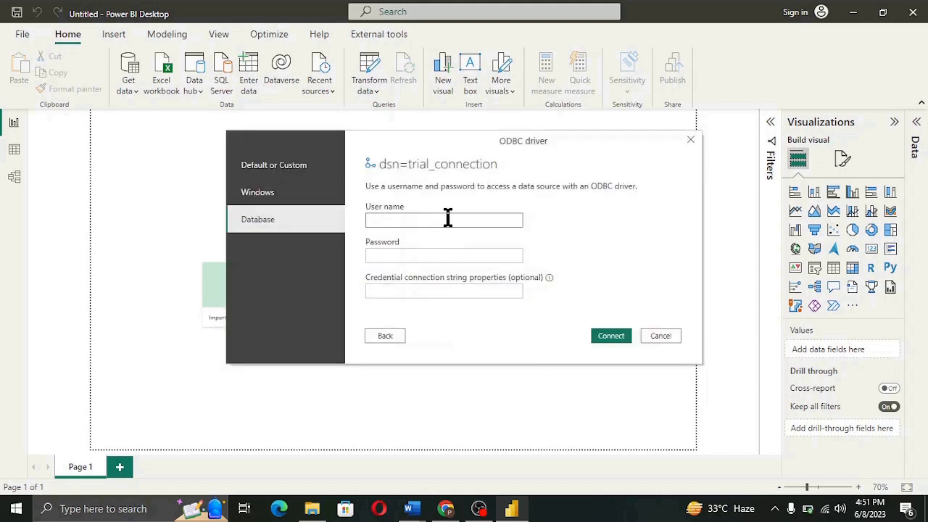
Enter the database user name and password and connect.
{"action": "type", "text": "trial1"}
{"action": "left_click", "coordinate": [444, 256]}
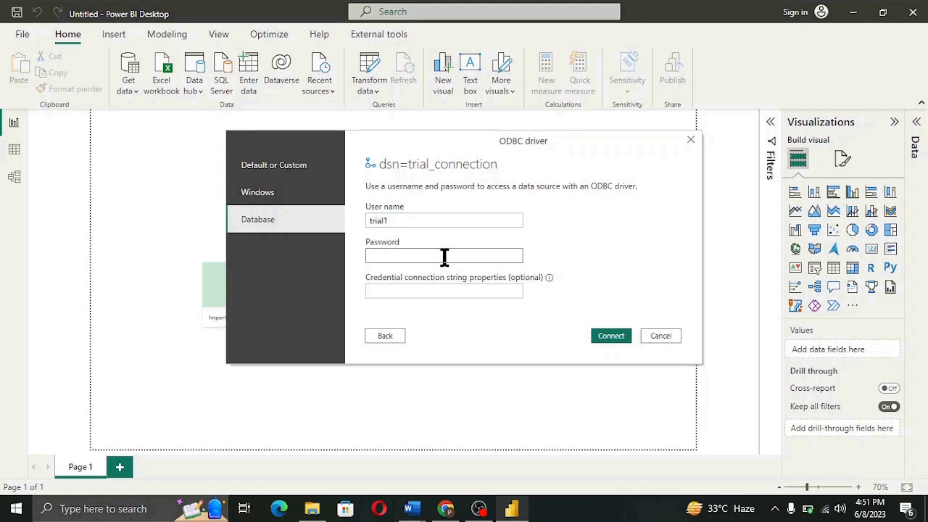
{"action": "type", "text": "trial12••••"}
{"action": "left_click", "coordinate": [600, 337]}
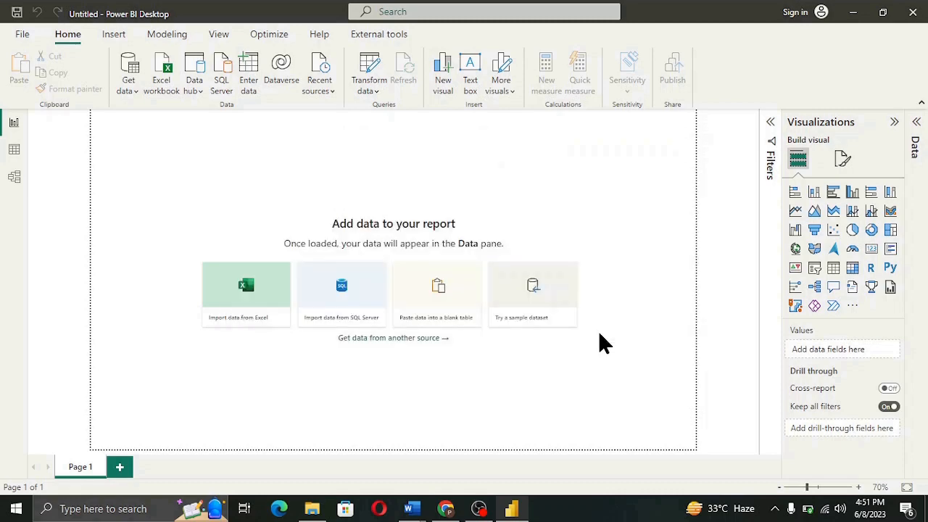
Preview and tick trail_data under trial_schema, load it, and expand its fields in the Data pane.
{"action": "left_click", "coordinate": [197, 206]}
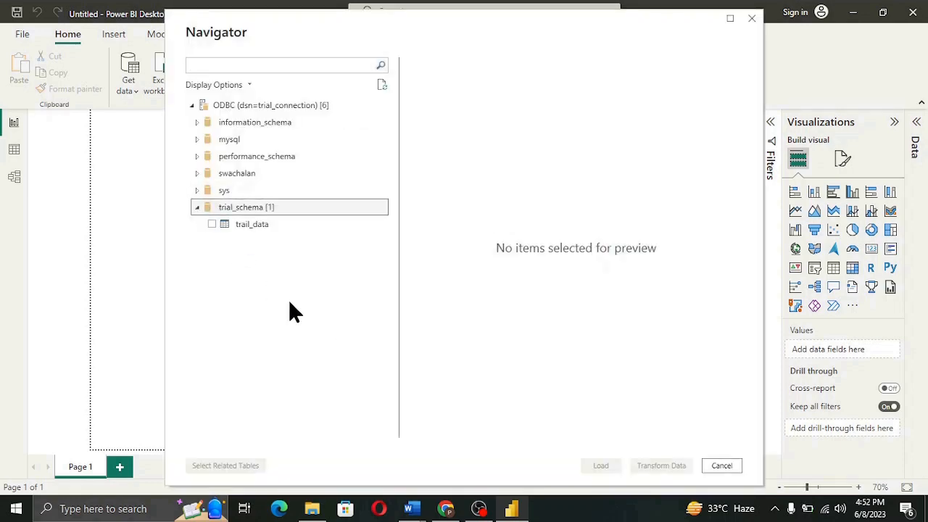
{"action": "left_click", "coordinate": [252, 226]}
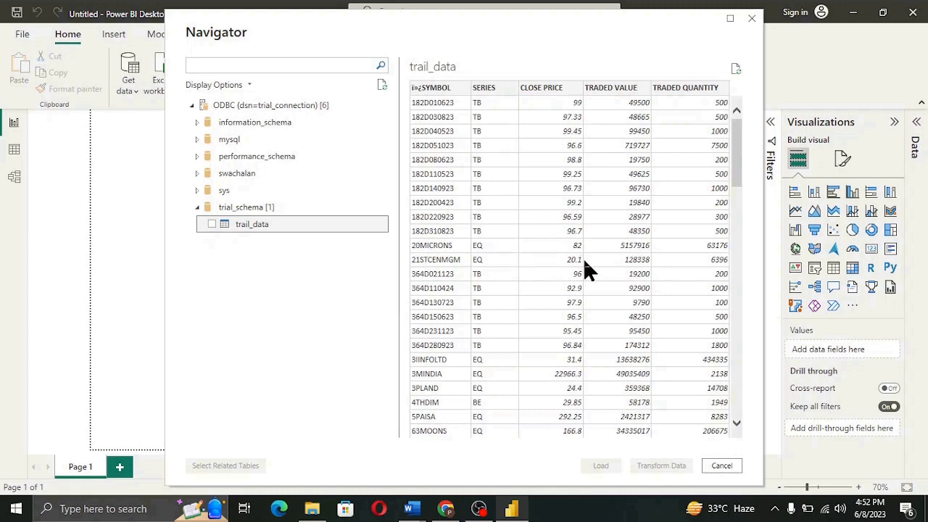
{"action": "scroll", "coordinate": [586, 265], "scroll_direction": "down", "scroll_amount": 3}
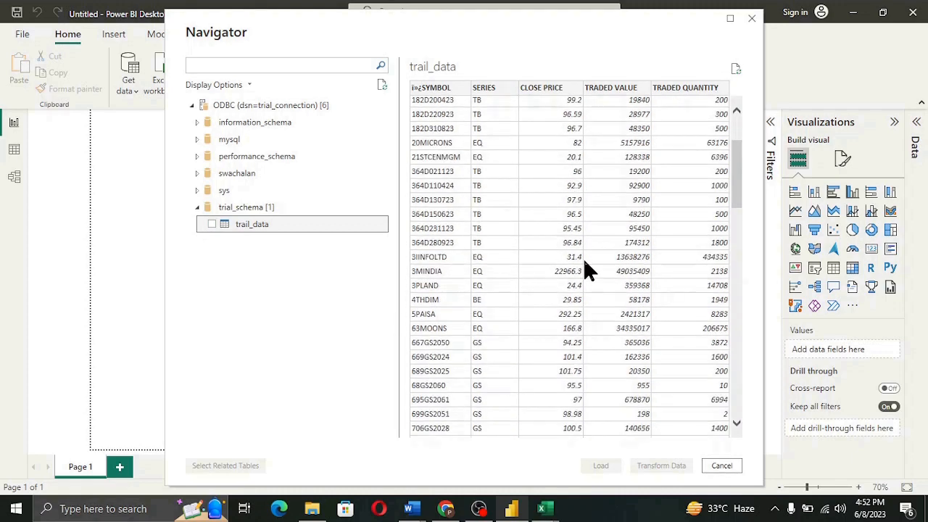
{"action": "scroll", "coordinate": [585, 264], "scroll_direction": "up", "scroll_amount": 3}
{"action": "left_click", "coordinate": [212, 224]}
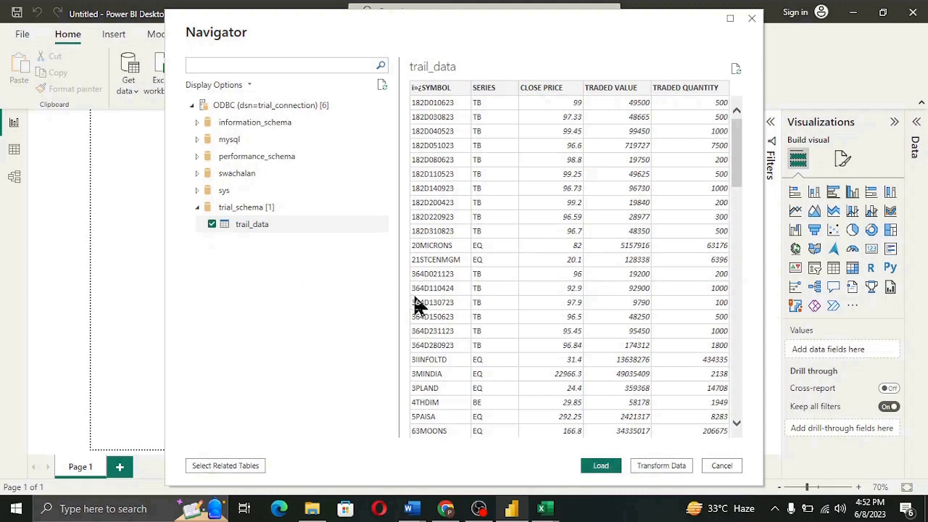
{"action": "left_click", "coordinate": [601, 466]}
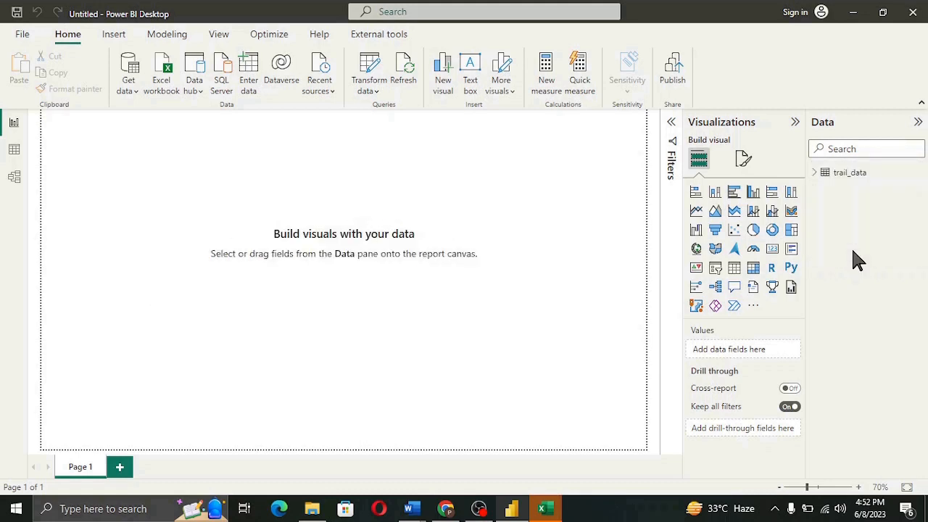
{"action": "left_click", "coordinate": [814, 174]}
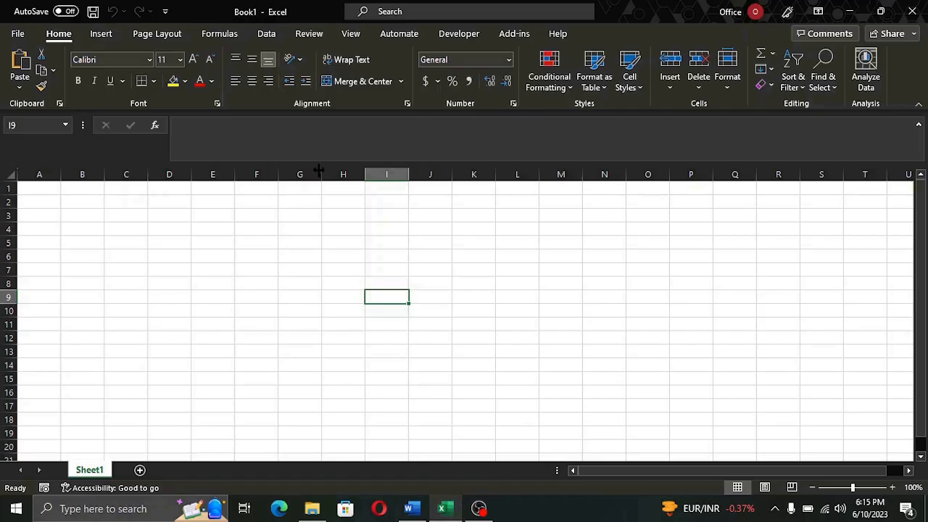
Start an Excel import via Data > Get Data > From Database > From MySQL Database.
{"action": "left_click", "coordinate": [267, 34]}
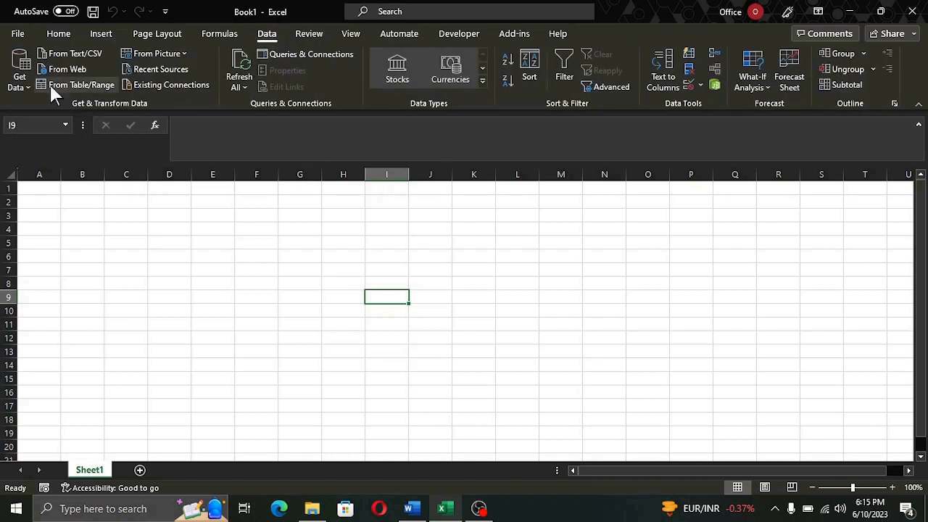
{"action": "left_click", "coordinate": [20, 81]}
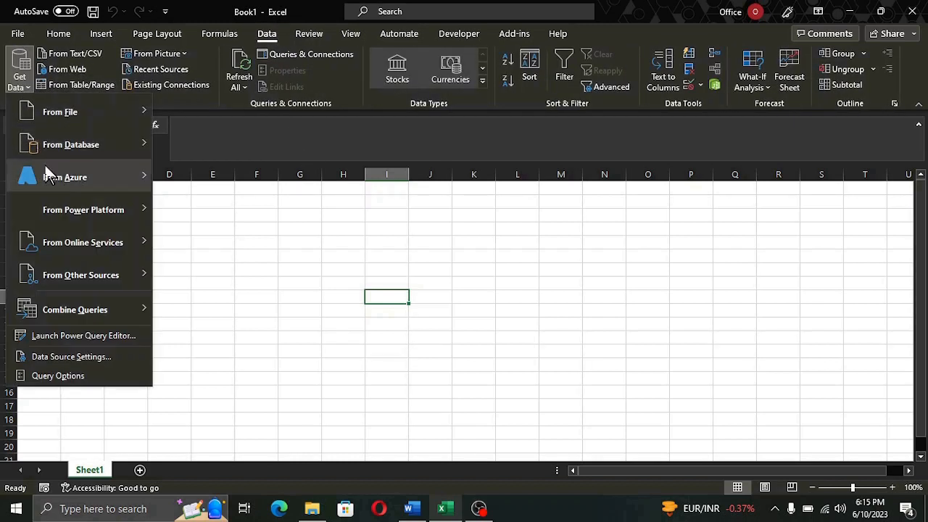
{"action": "mouse_move", "coordinate": [107, 151]}
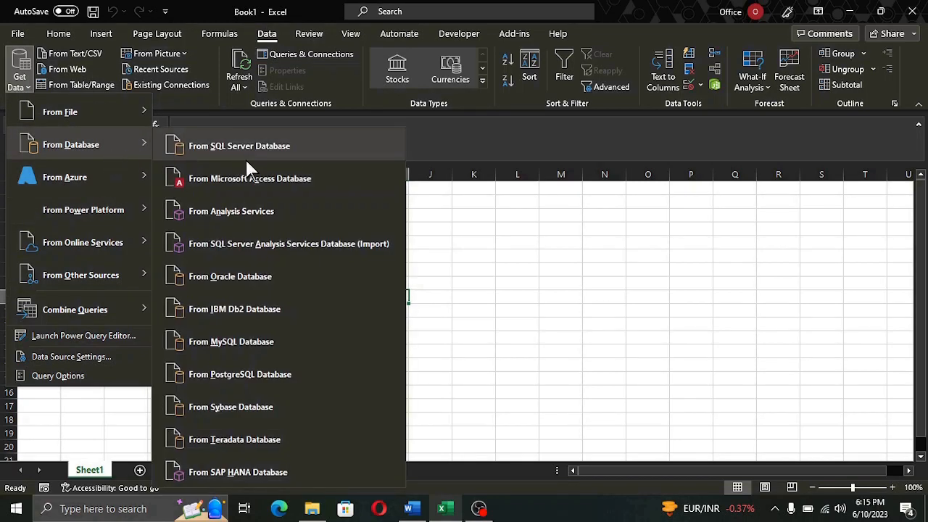
{"action": "left_click", "coordinate": [257, 349]}
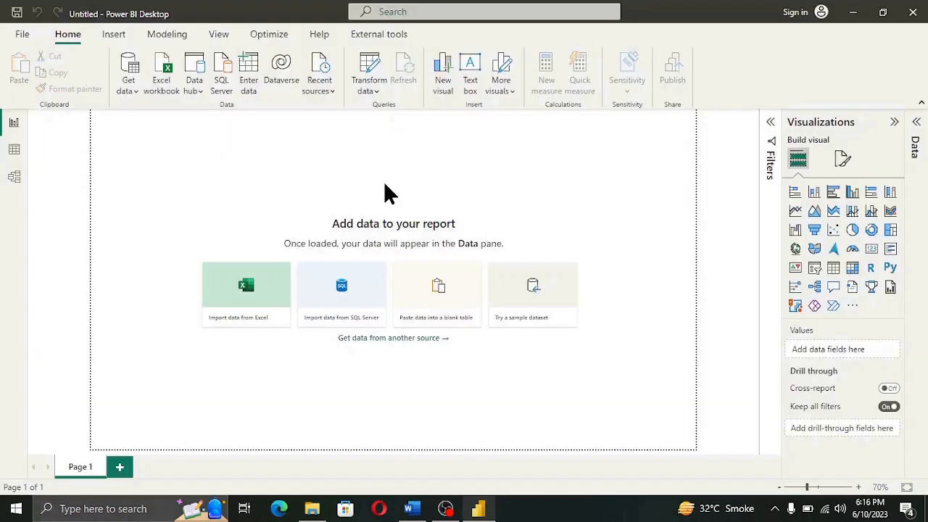
Pick MySQL database from Power BI's full Get Data catalogue and connect.
{"action": "left_click", "coordinate": [129, 93]}
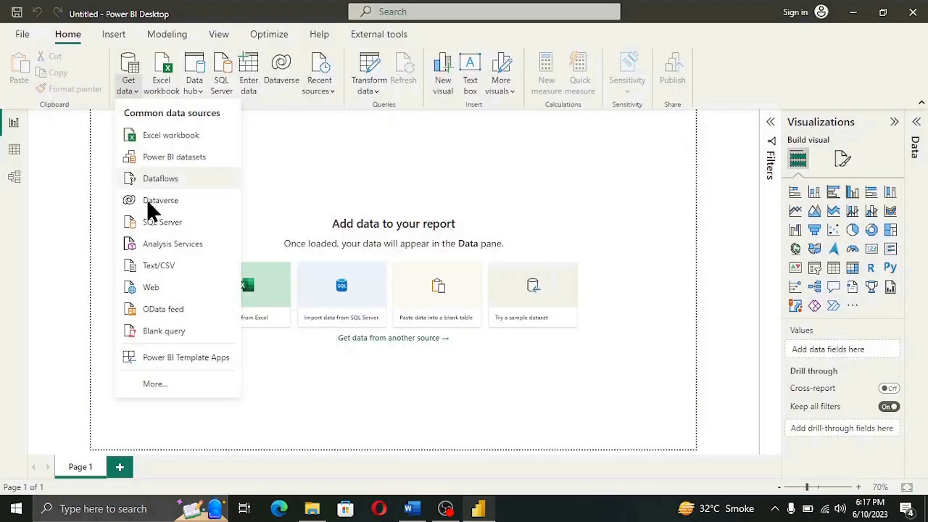
{"action": "left_click", "coordinate": [170, 384]}
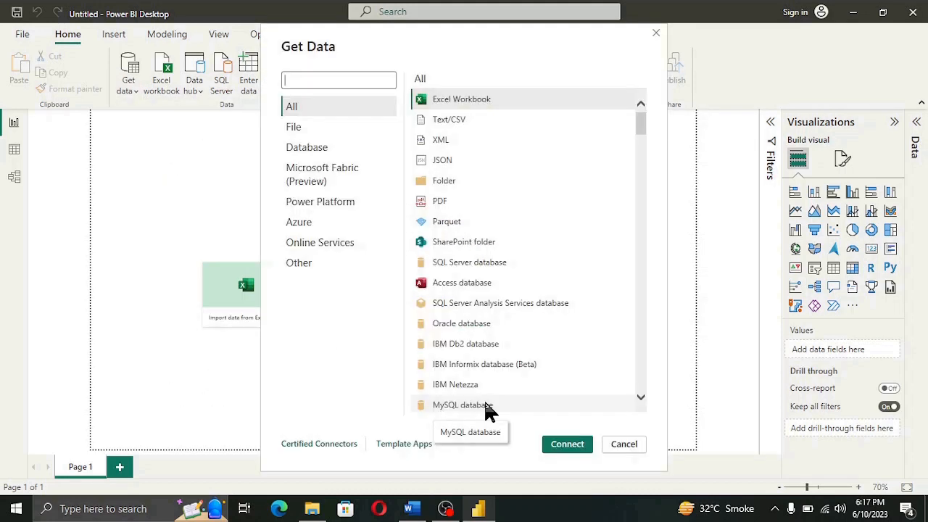
{"action": "left_click", "coordinate": [484, 406]}
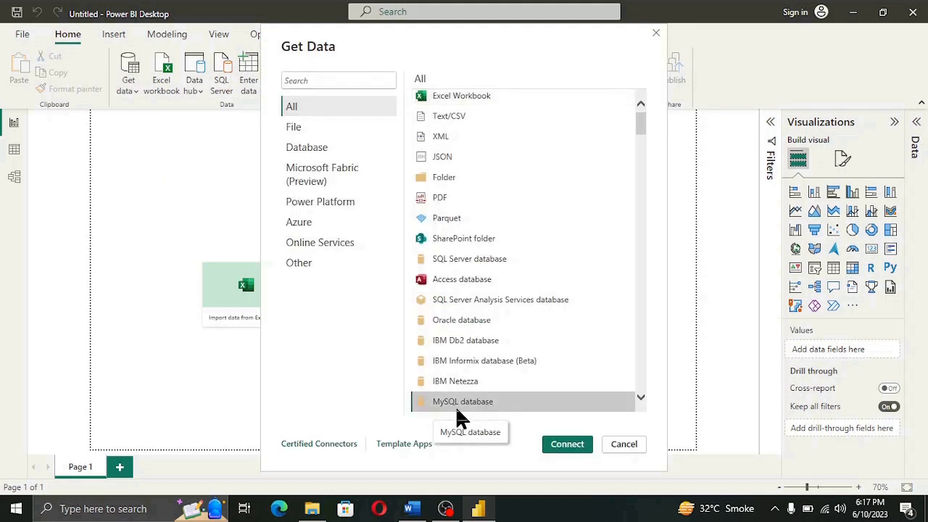
{"action": "left_click", "coordinate": [575, 450]}
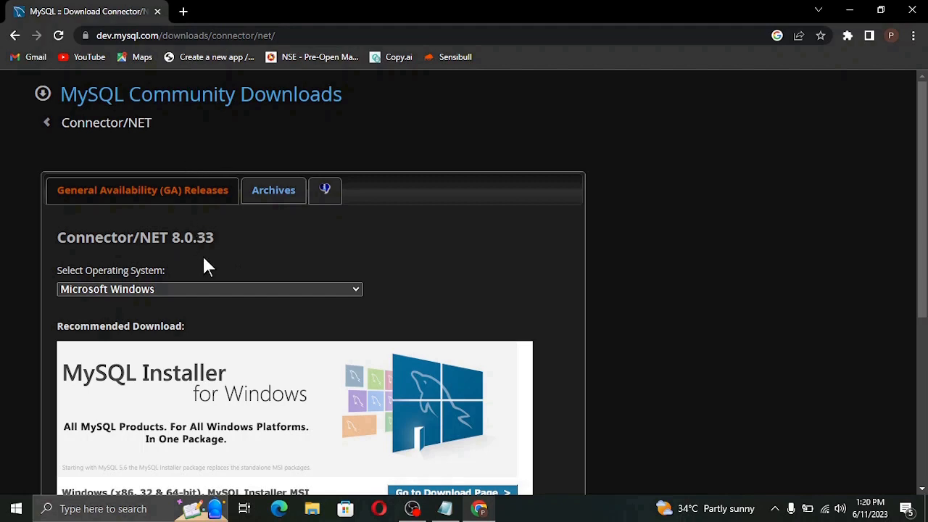
{"action": "left_click_drag", "start_coordinate": [227, 239], "coordinate": [69, 239]}
{"action": "left_click", "coordinate": [491, 264]}
{"action": "scroll", "coordinate": [227, 385], "scroll_direction": "down", "scroll_amount": 3}
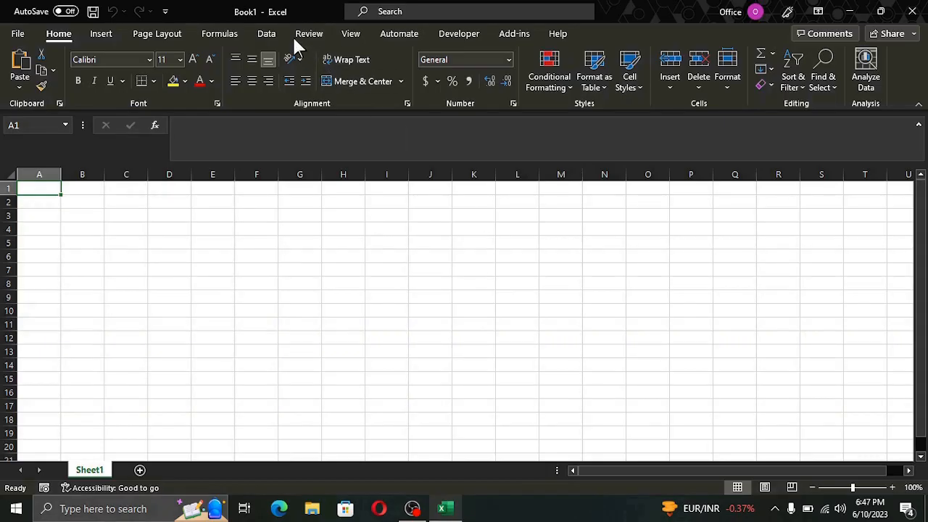
Retry the Excel import through Get Data > From Database > From MySQL Database.
{"action": "left_click", "coordinate": [280, 36]}
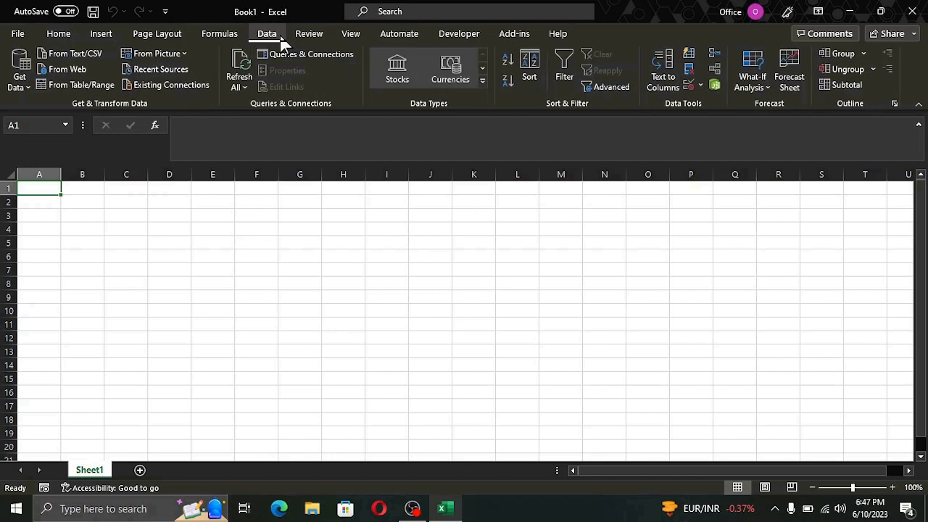
{"action": "left_click", "coordinate": [31, 88]}
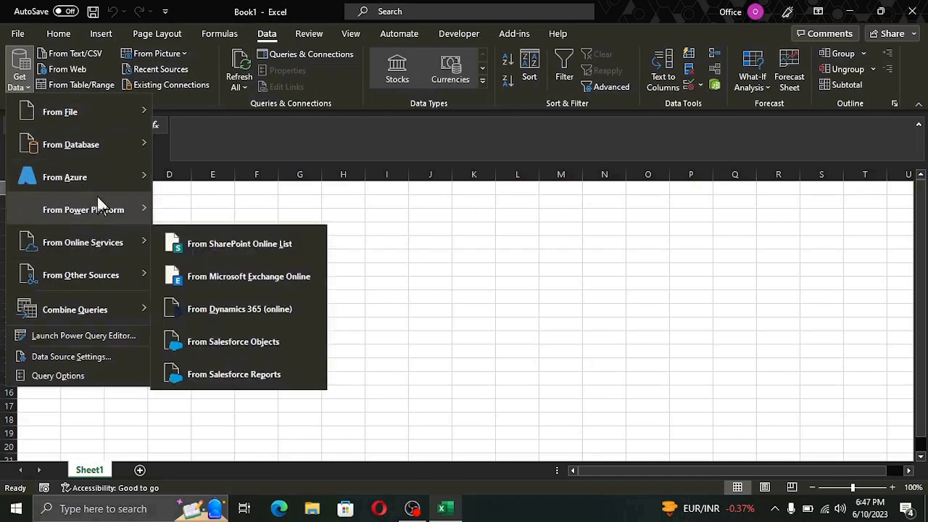
{"action": "mouse_move", "coordinate": [99, 150]}
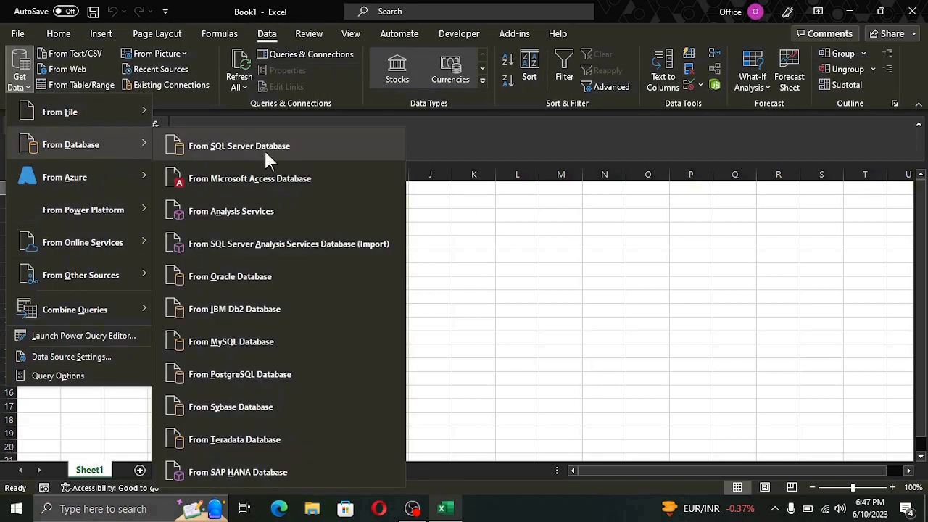
{"action": "left_click", "coordinate": [269, 340]}
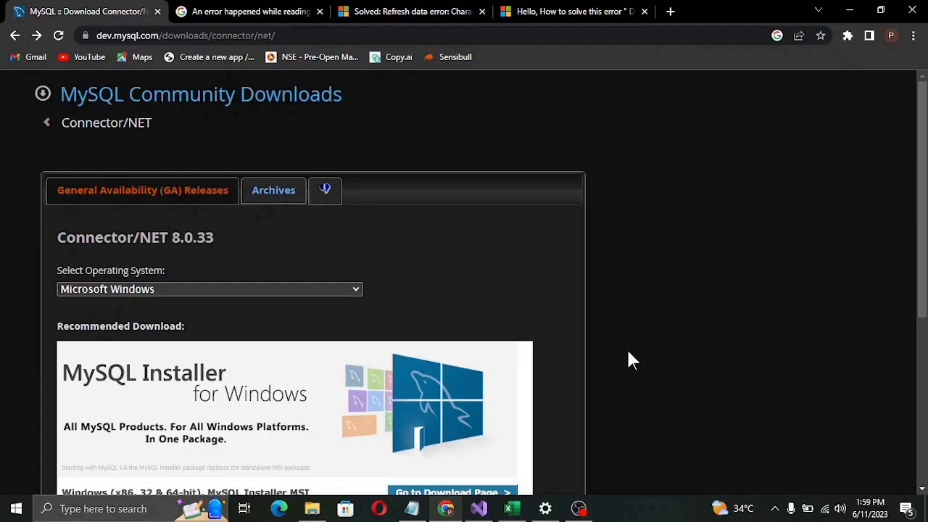
Select Connector/NET 8.0.28 in the archives' Product Version list, then check installed apps.
{"action": "left_click", "coordinate": [280, 194]}
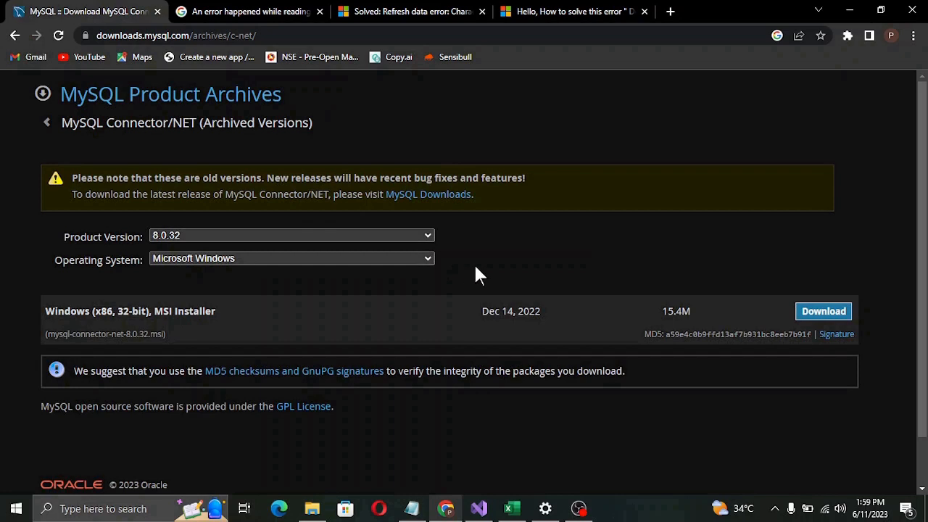
{"action": "left_click", "coordinate": [429, 236]}
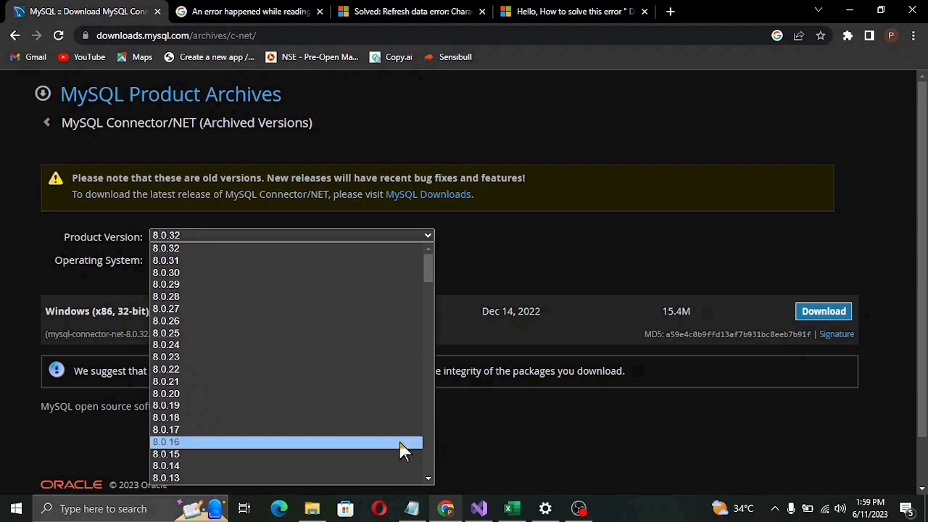
{"action": "left_click", "coordinate": [469, 430]}
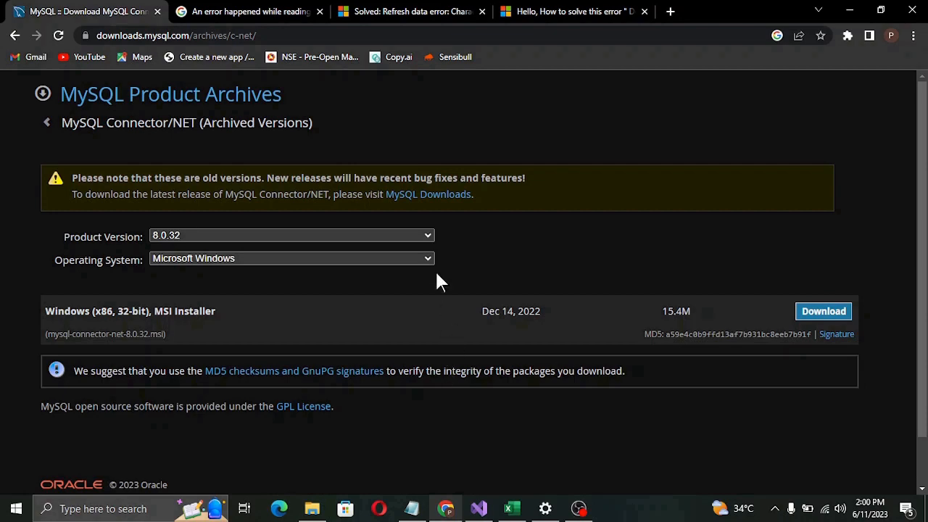
{"action": "left_click", "coordinate": [430, 236]}
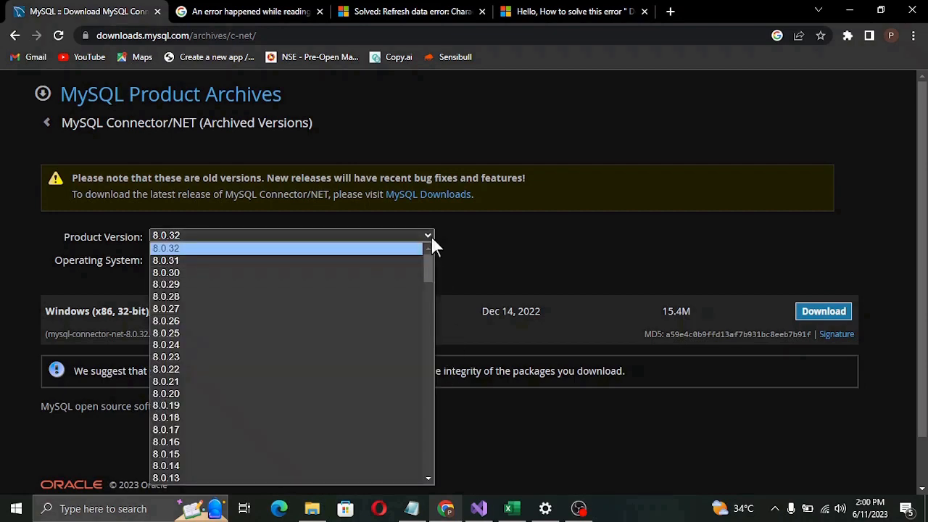
{"action": "left_click", "coordinate": [343, 297]}
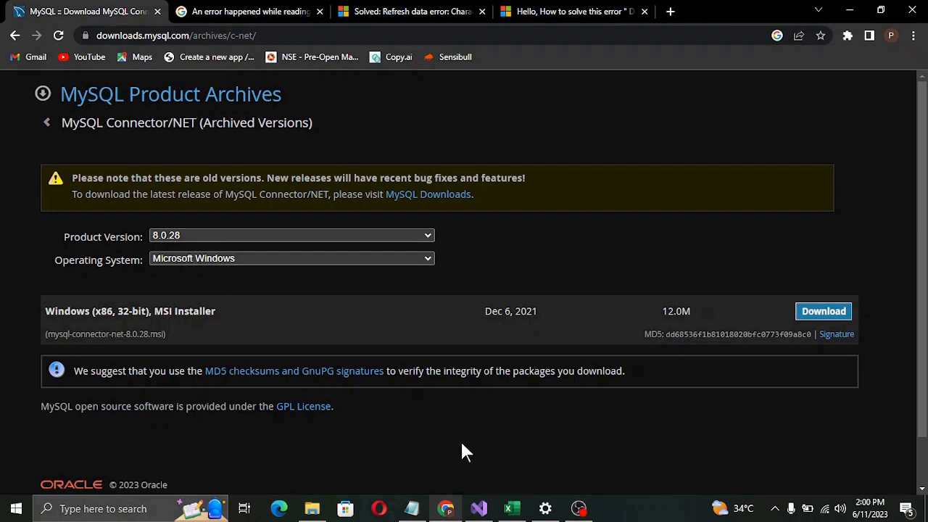
{"action": "left_click", "coordinate": [546, 508]}
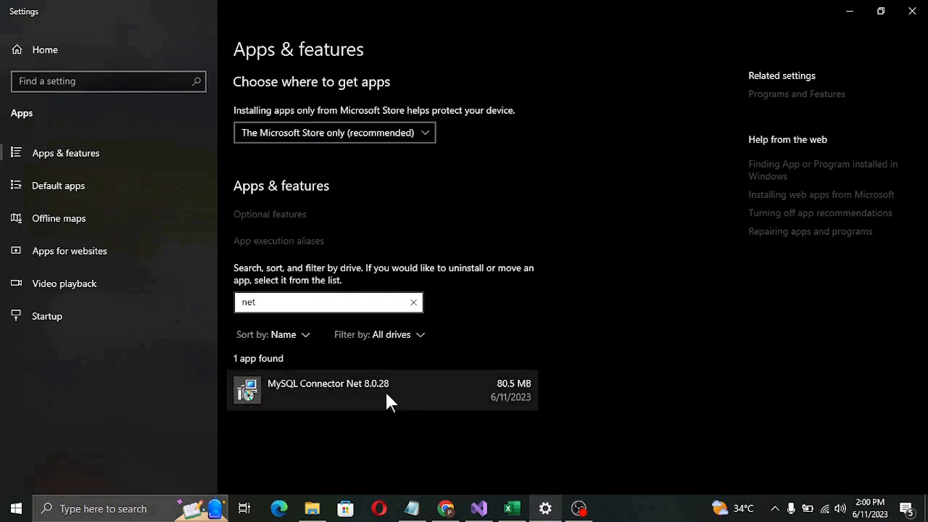
In Excel, choose Get Data > From Database > From MySQL Database.
{"action": "left_click", "coordinate": [512, 508]}
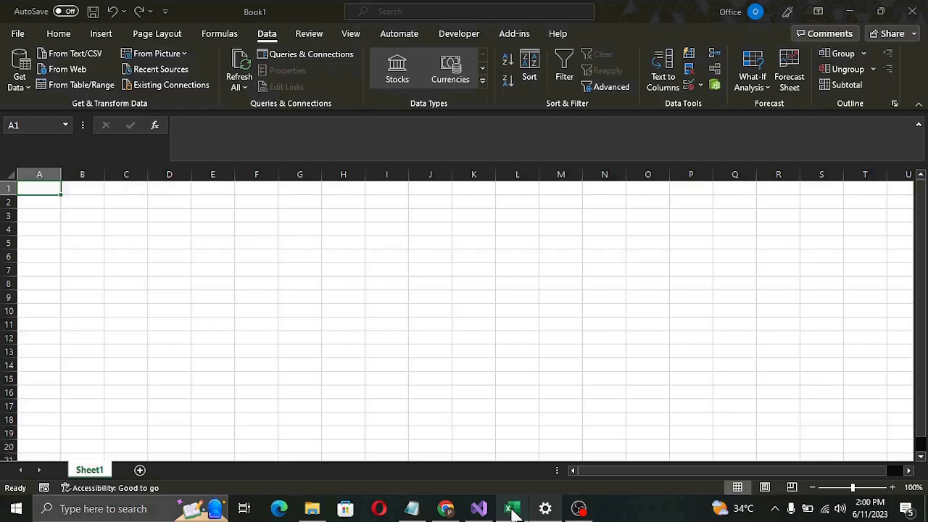
{"action": "left_click", "coordinate": [22, 82]}
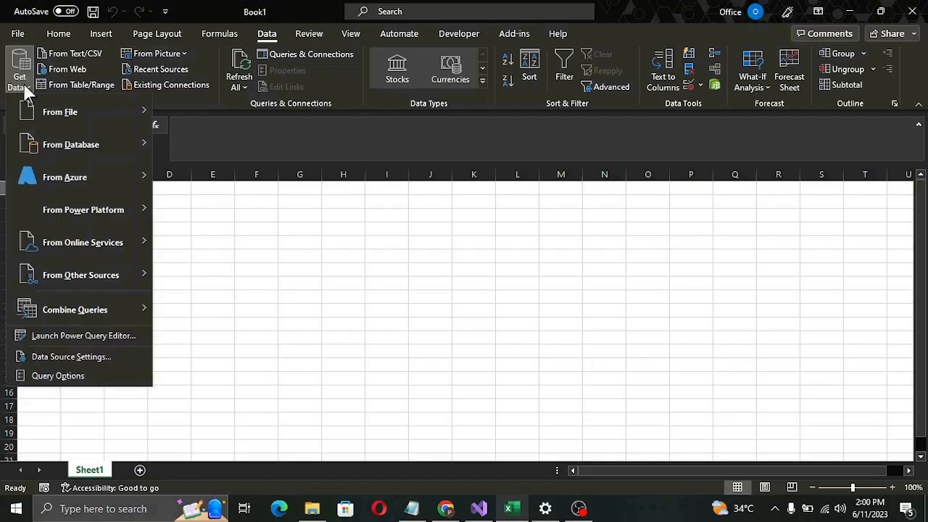
{"action": "mouse_move", "coordinate": [46, 141]}
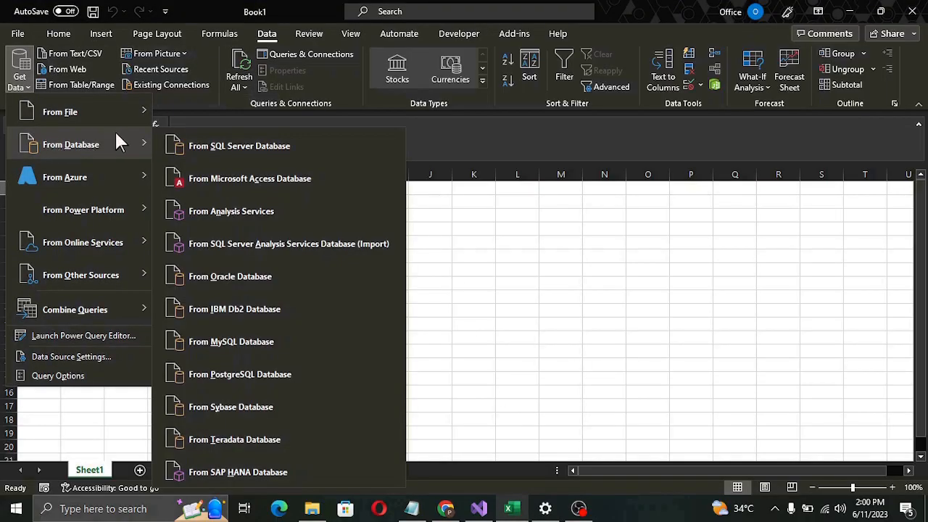
{"action": "left_click", "coordinate": [245, 343]}
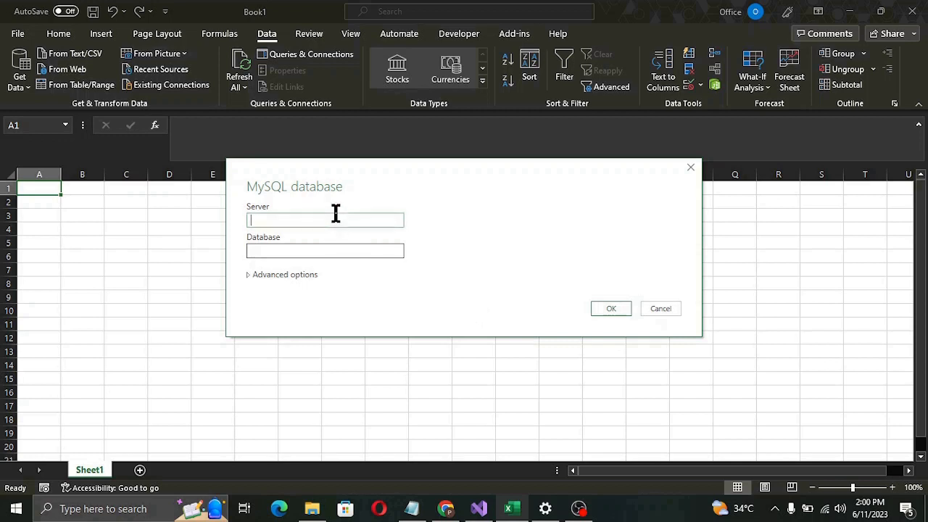
Connect to server localhost with database trial_schema.
{"action": "type", "text": "loc"}
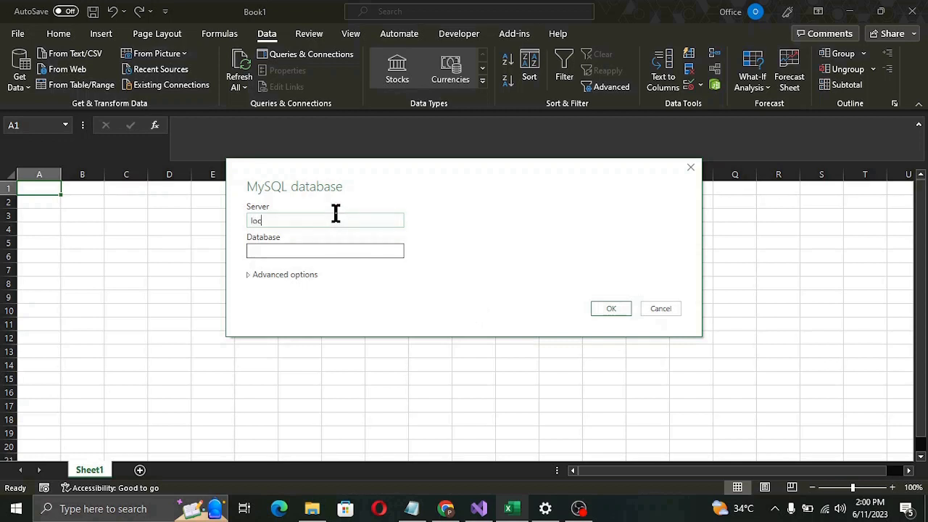
{"action": "type", "text": "alhost"}
{"action": "key", "text": "Tab"}
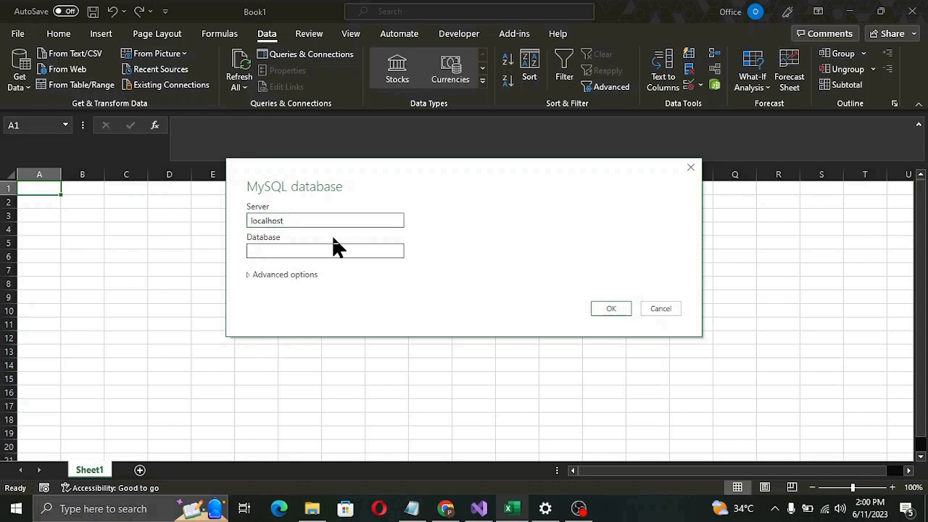
{"action": "type", "text": "trial"}
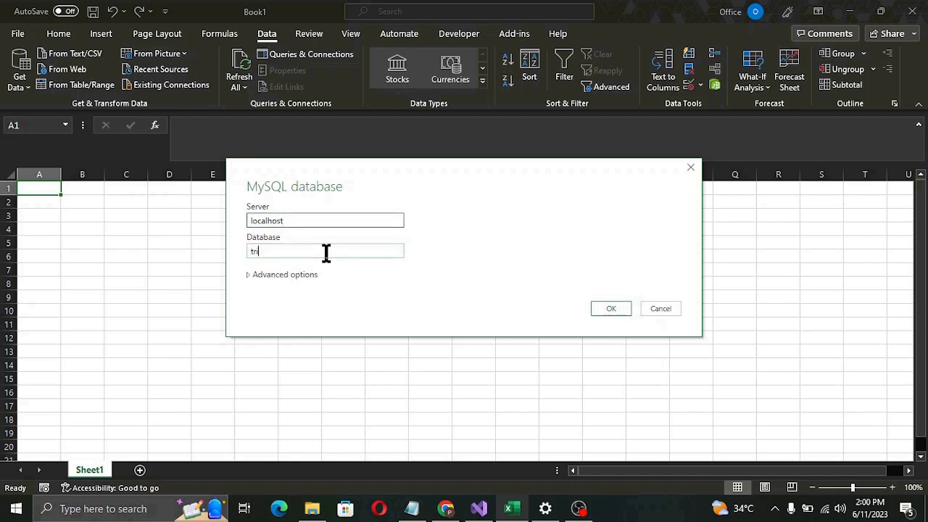
{"action": "type", "text": "_schama"}
{"action": "key", "text": "BackSpace"}
{"action": "key", "text": "BackSpace"}
{"action": "key", "text": "BackSpace"}
{"action": "type", "text": "ema"}
{"action": "left_click", "coordinate": [605, 310]}
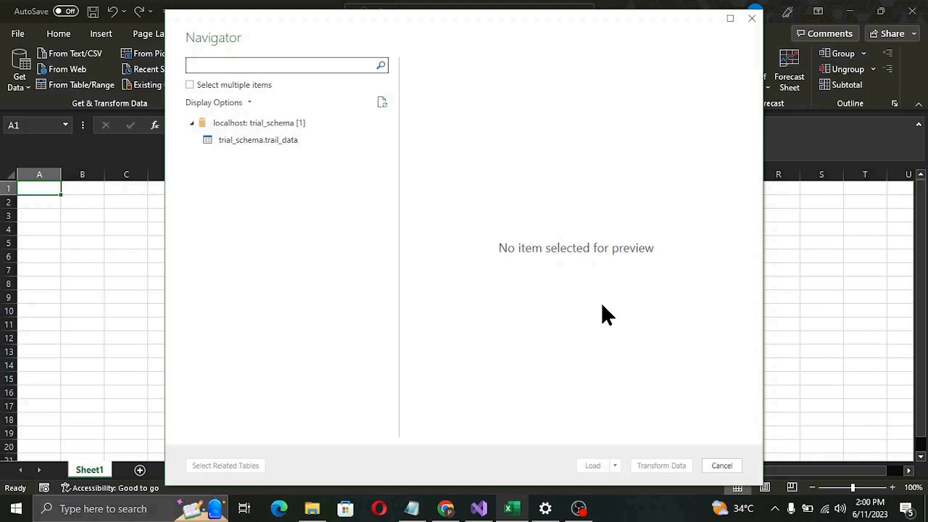
Preview trial_schema.trail_data, open it in Power Query, and Close & Load its 2,307 rows.
{"action": "left_click", "coordinate": [257, 140]}
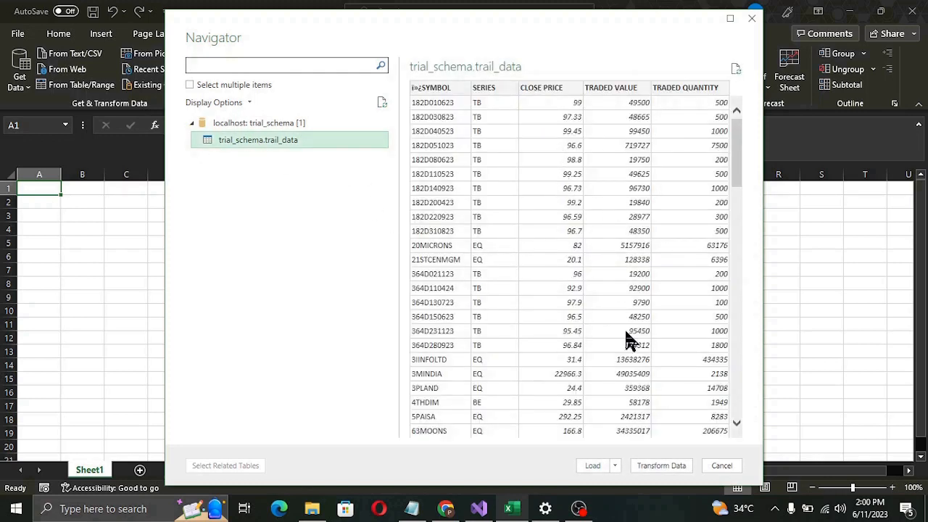
{"action": "left_click", "coordinate": [661, 467]}
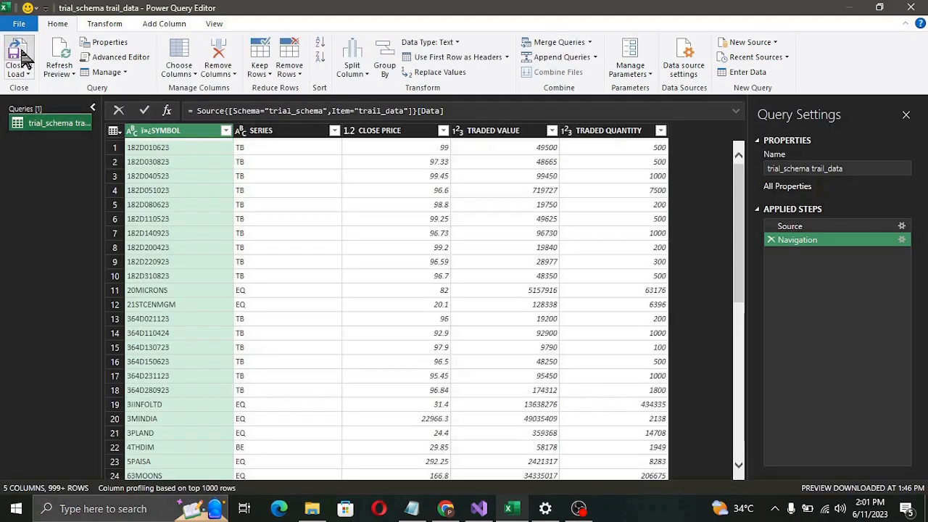
{"action": "left_click", "coordinate": [21, 54]}
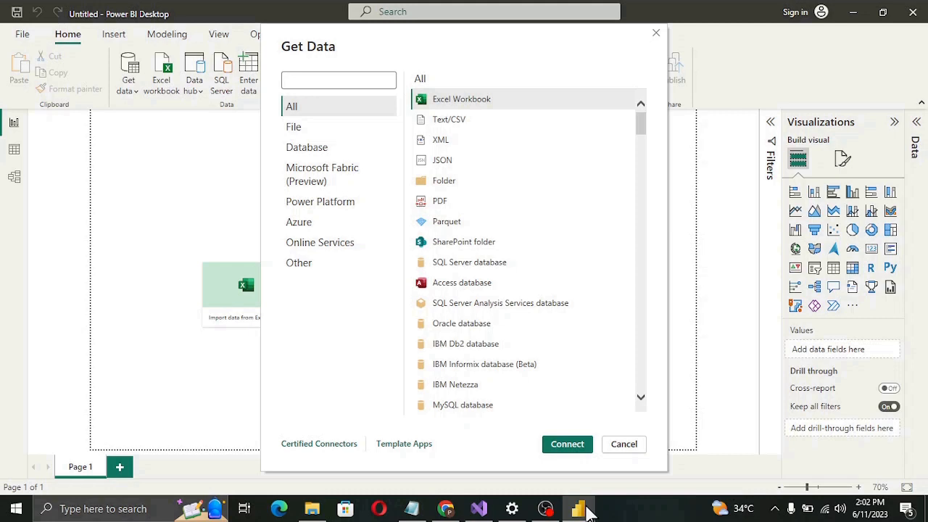
Choose the MySQL database source with server localhost and database trial_schema.
{"action": "left_click", "coordinate": [478, 406]}
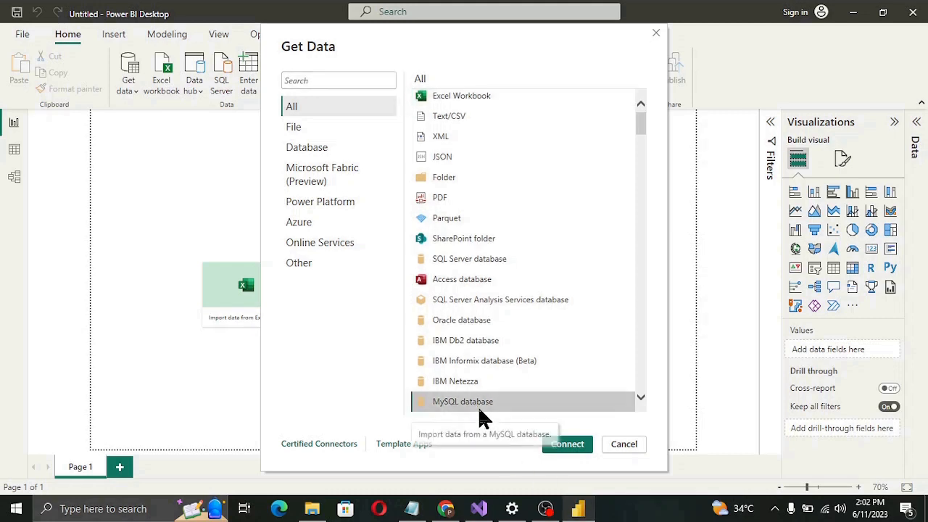
{"action": "left_click", "coordinate": [571, 446]}
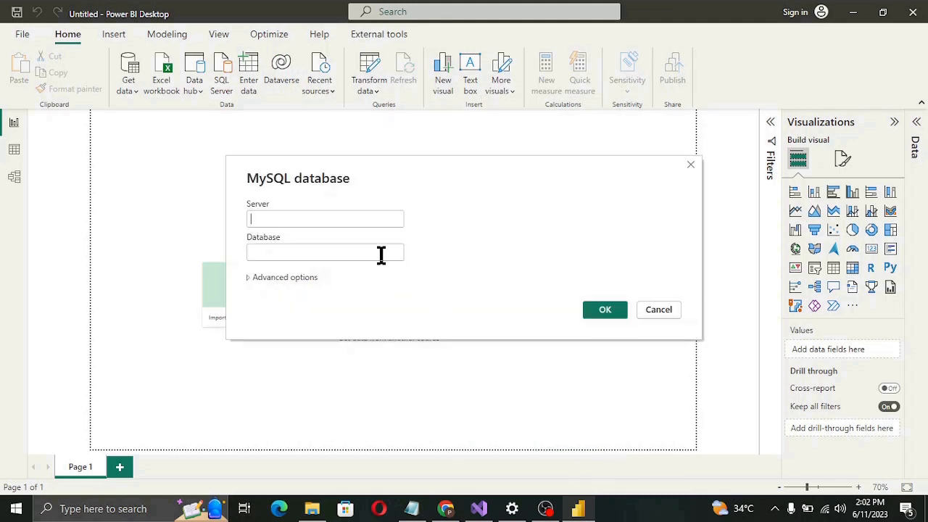
{"action": "type", "text": "loc"}
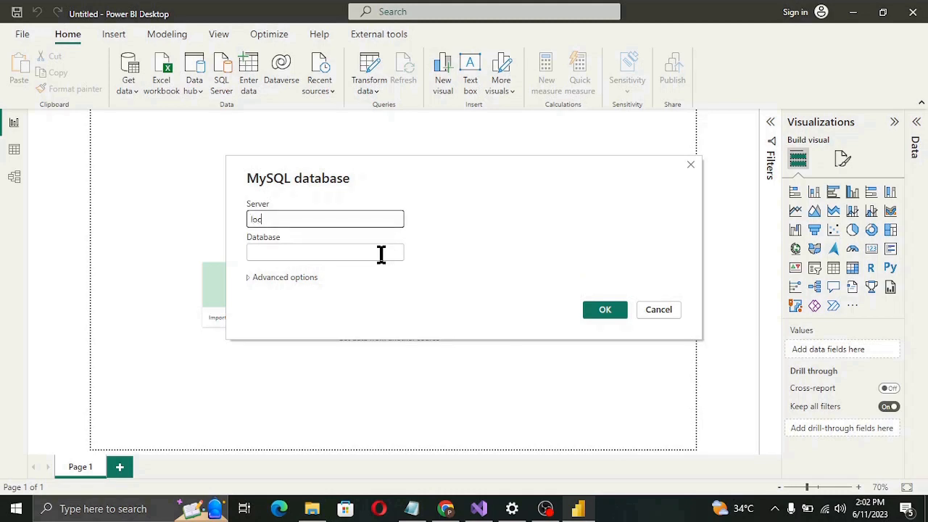
{"action": "type", "text": "alhost"}
{"action": "left_click", "coordinate": [382, 253]}
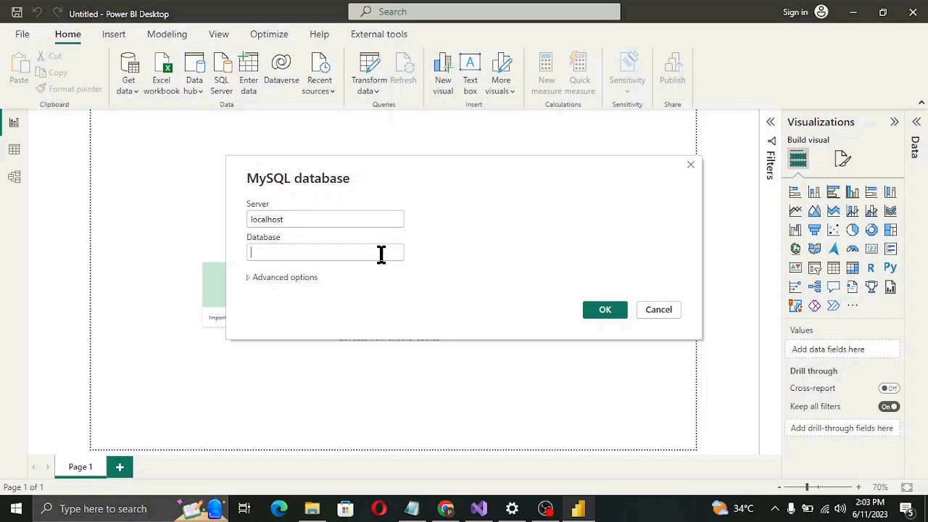
{"action": "type", "text": "trial"}
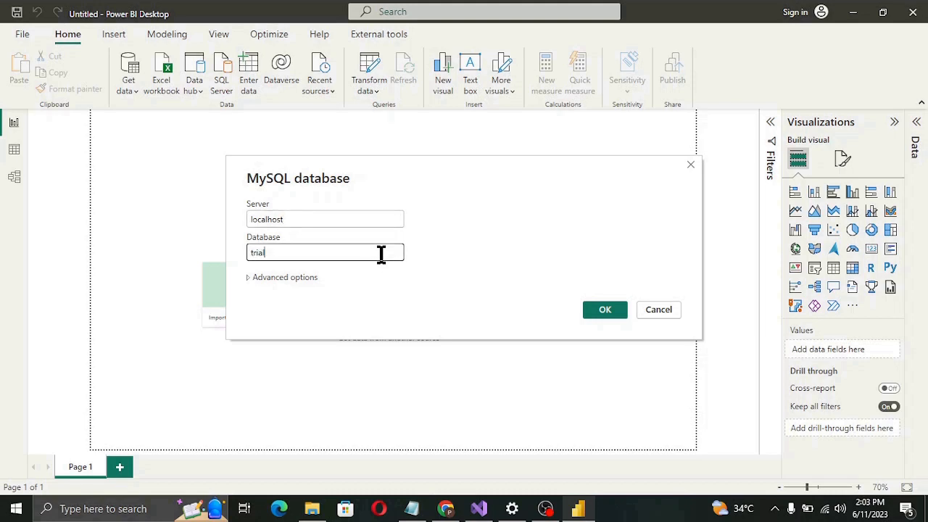
{"action": "type", "text": "_schema"}
{"action": "left_click", "coordinate": [590, 312]}
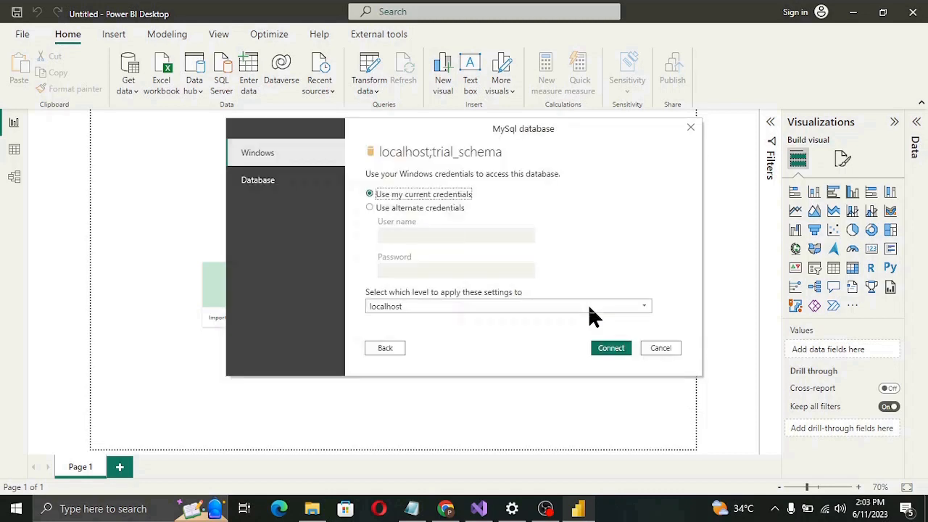
Sign in using Database credentials with the MySQL user name and password.
{"action": "left_click", "coordinate": [262, 184]}
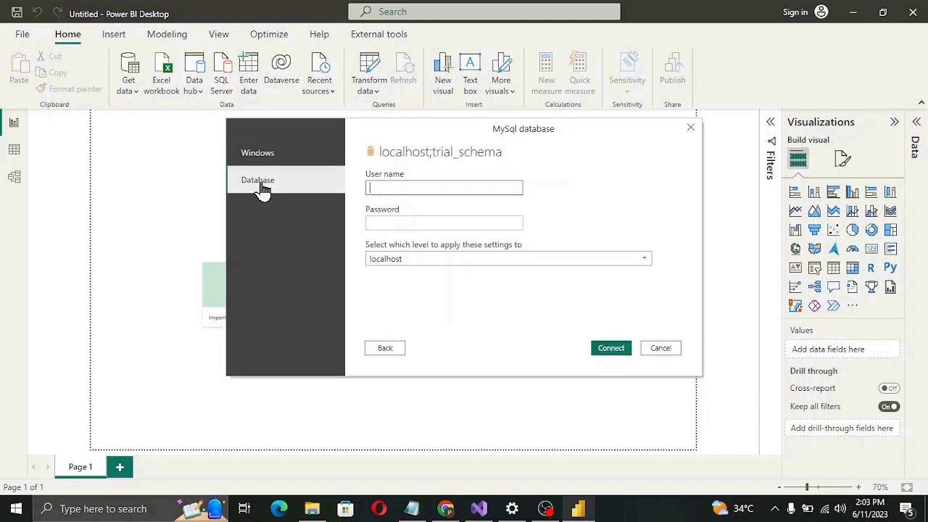
{"action": "left_click", "coordinate": [464, 185]}
{"action": "type", "text": "trial1"}
{"action": "left_click", "coordinate": [462, 215]}
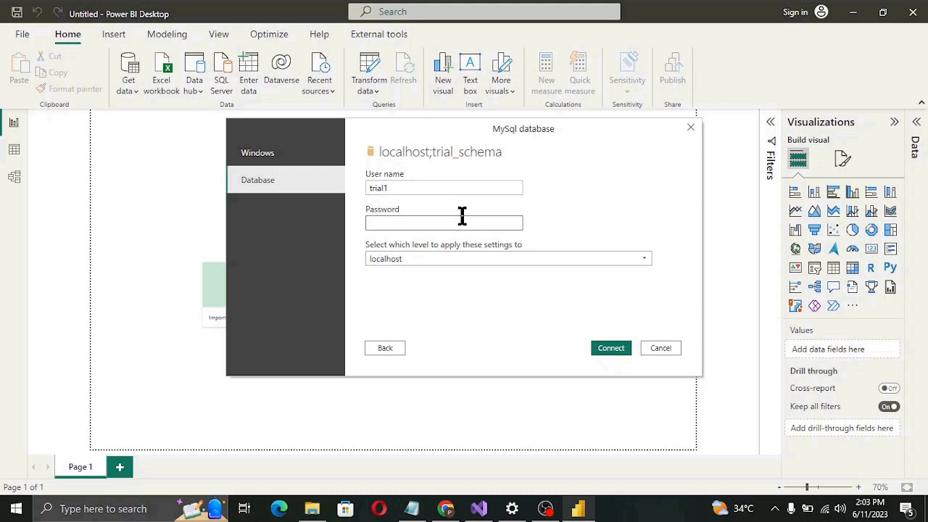
{"action": "type", "text": "•••••••••••"}
{"action": "left_click", "coordinate": [612, 354]}
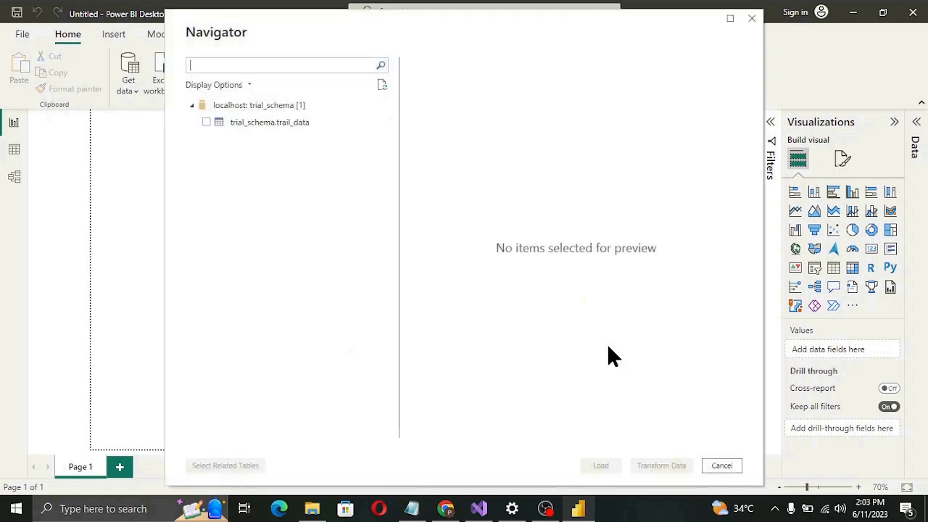
Preview and tick trial_schema.trail_data in the Navigator, then load it.
{"action": "left_click", "coordinate": [289, 121]}
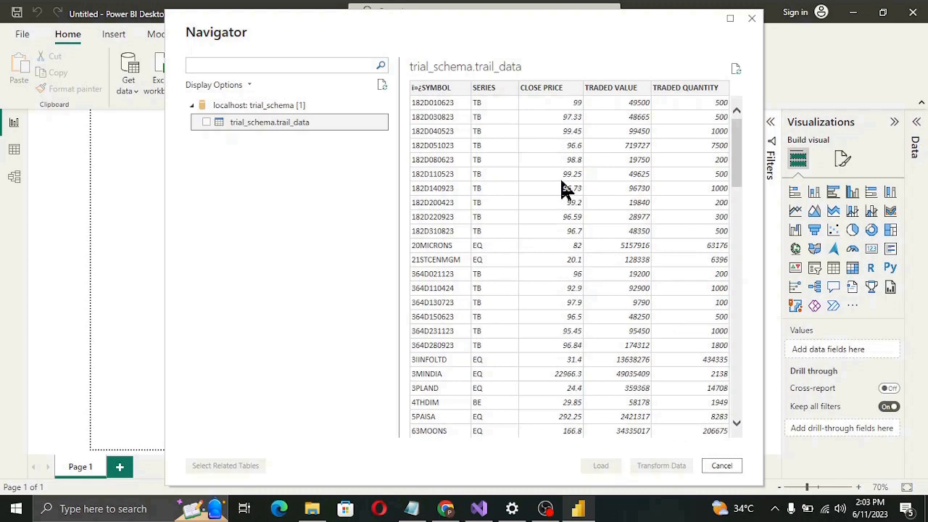
{"action": "left_click", "coordinate": [207, 122]}
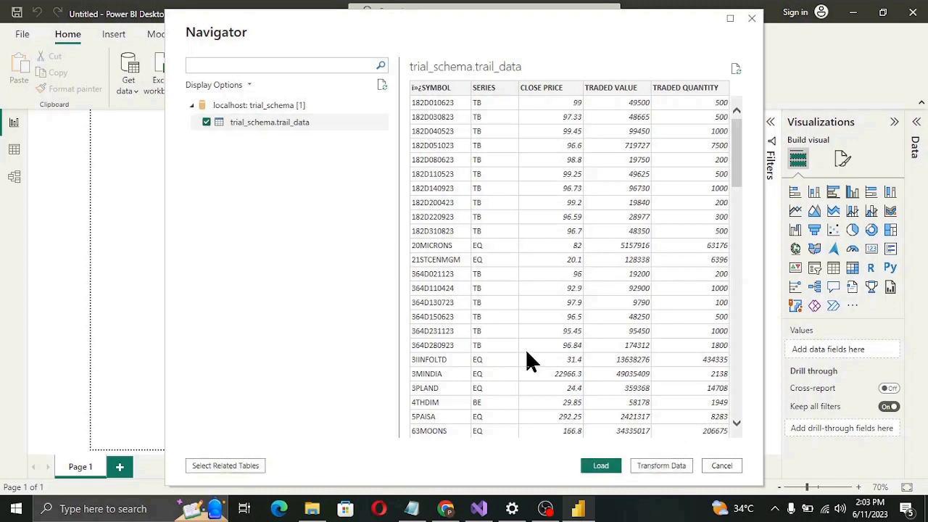
{"action": "left_click", "coordinate": [606, 470]}
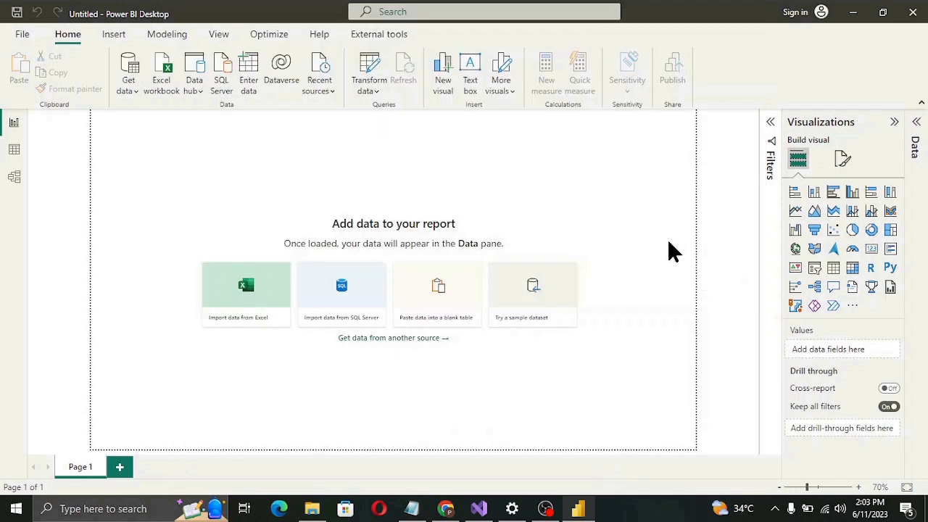